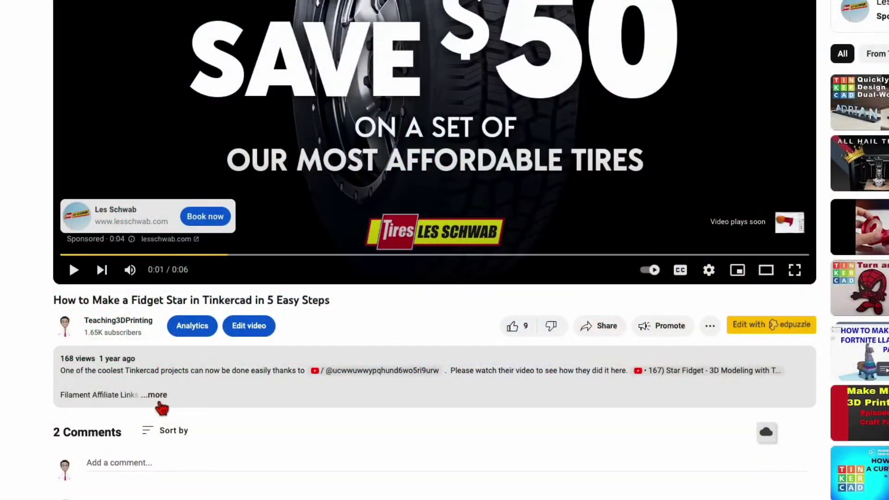
{"action": "scroll", "coordinate": [160, 405], "scroll_direction": "down", "scroll_amount": 5}
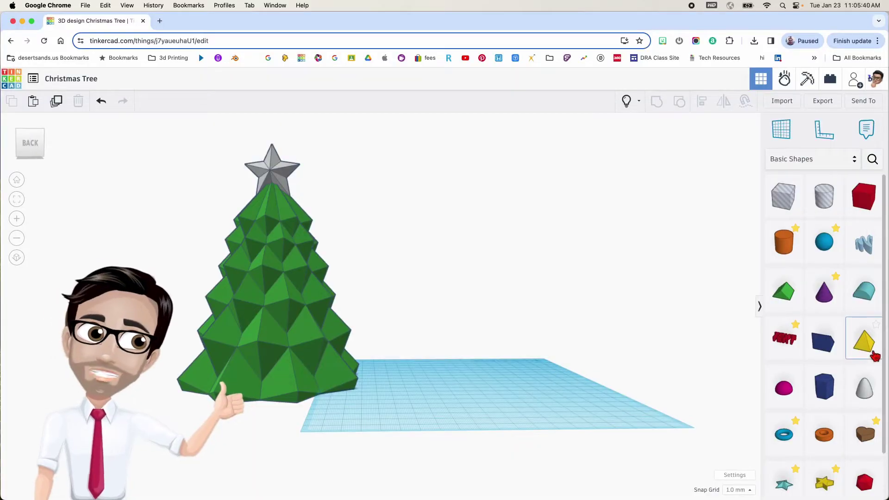
Place a pyramid on the workplane beside the finished tree and set its height to 15 mm.
{"action": "left_click_drag", "start_coordinate": [867, 341], "coordinate": [470, 384]}
{"action": "middle_click_drag", "start_coordinate": [458, 392], "coordinate": [384, 356]}
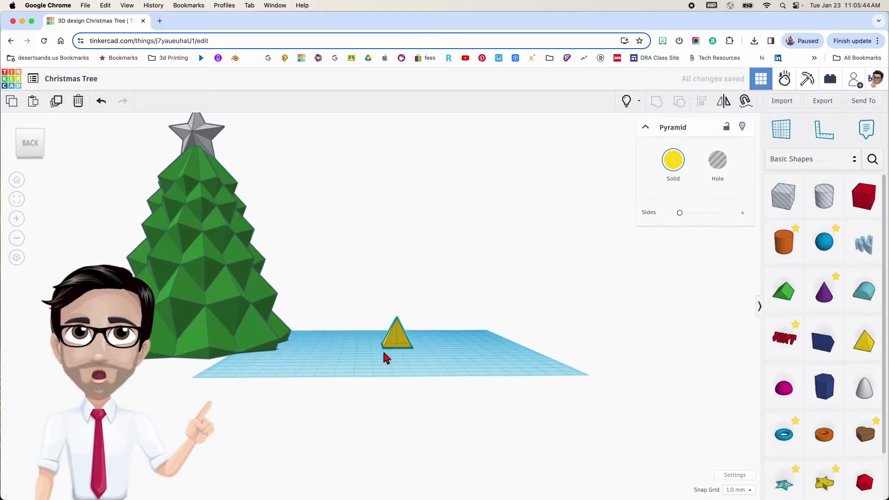
{"action": "scroll", "coordinate": [397, 345], "scroll_direction": "up", "scroll_amount": 3}
{"action": "scroll", "coordinate": [397, 345], "scroll_direction": "up", "scroll_amount": 4}
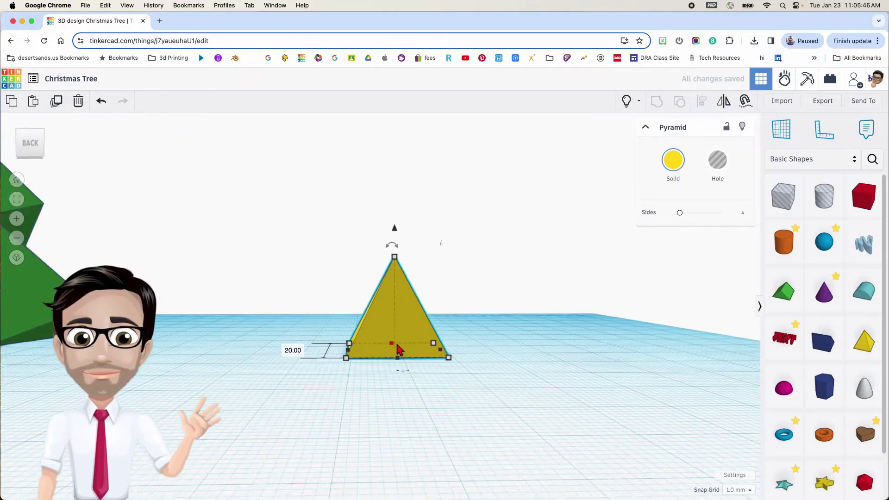
{"action": "mouse_move", "coordinate": [423, 378]}
{"action": "right_mouse_down"}
{"action": "mouse_move", "coordinate": [409, 379]}
{"action": "mouse_move", "coordinate": [418, 379]}
{"action": "right_mouse_up"}
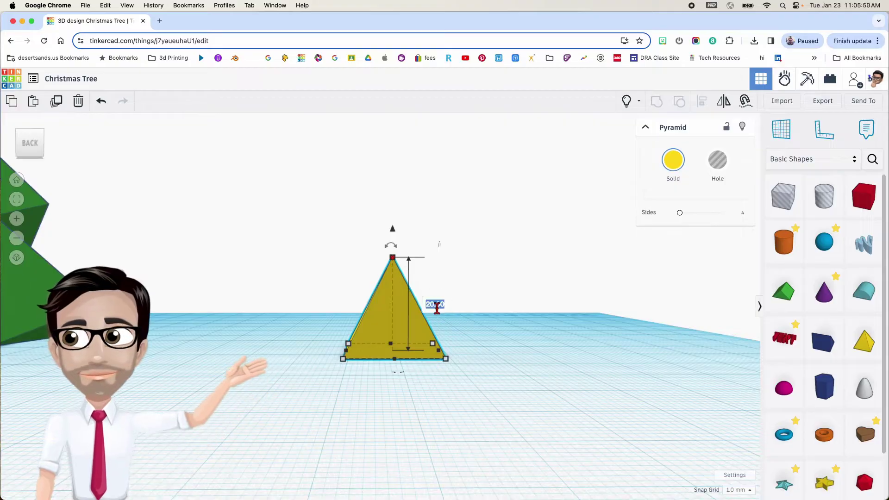
{"action": "key", "text": "Return"}
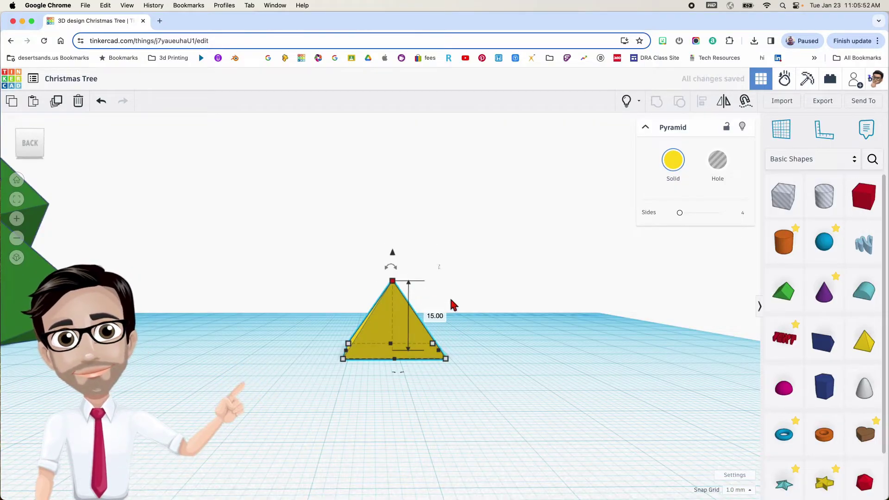
{"action": "left_click", "coordinate": [700, 376]}
Add a second pyramid next to the first and rotate the 15 mm one by 180° so it points downward.
{"action": "left_click_drag", "start_coordinate": [876, 341], "coordinate": [499, 354]}
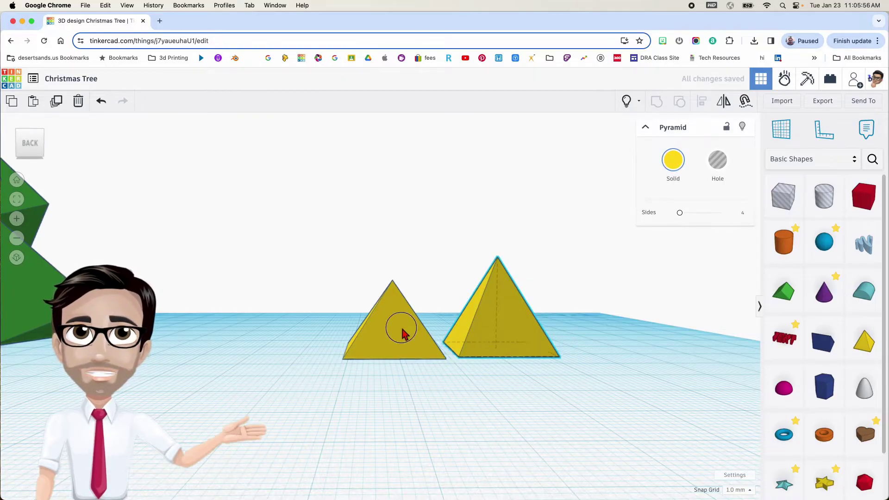
{"action": "left_click", "coordinate": [384, 286]}
{"action": "left_click_drag", "start_coordinate": [389, 268], "coordinate": [397, 348]}
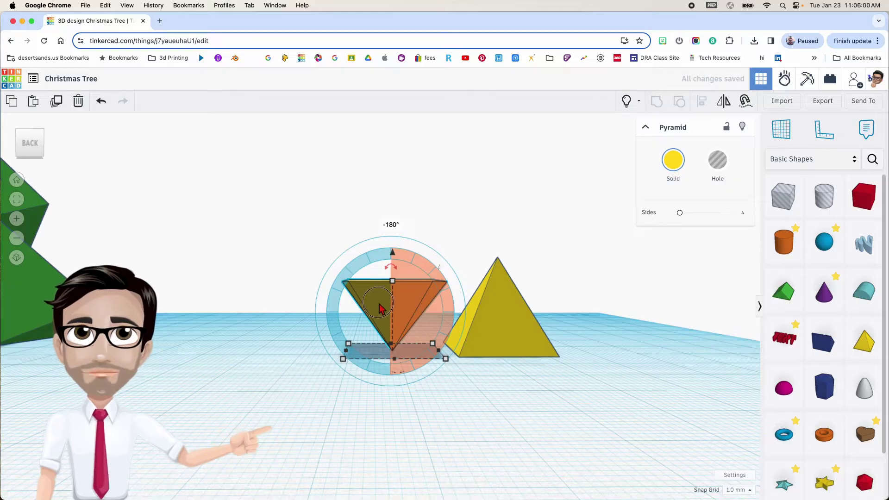
Set the upright pyramid's height to 38 mm.
{"action": "left_click", "coordinate": [498, 337]}
{"action": "middle_click_drag", "start_coordinate": [501, 332], "coordinate": [431, 335]}
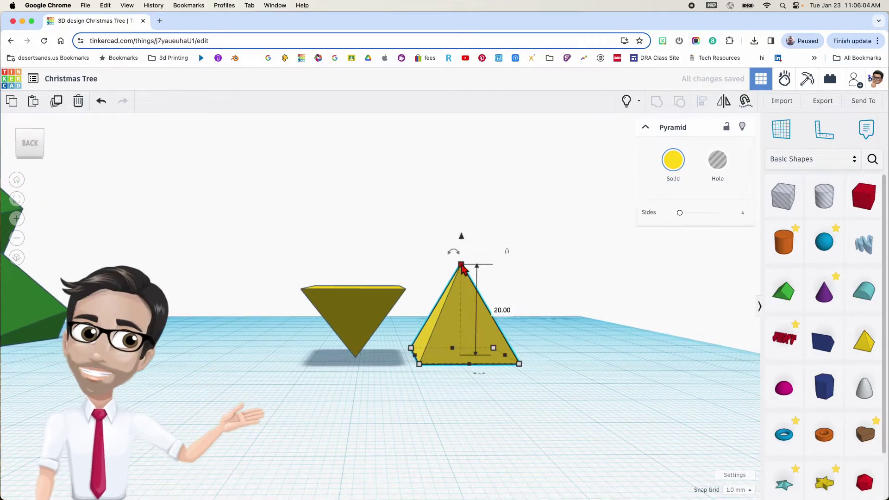
{"action": "left_click", "coordinate": [500, 310]}
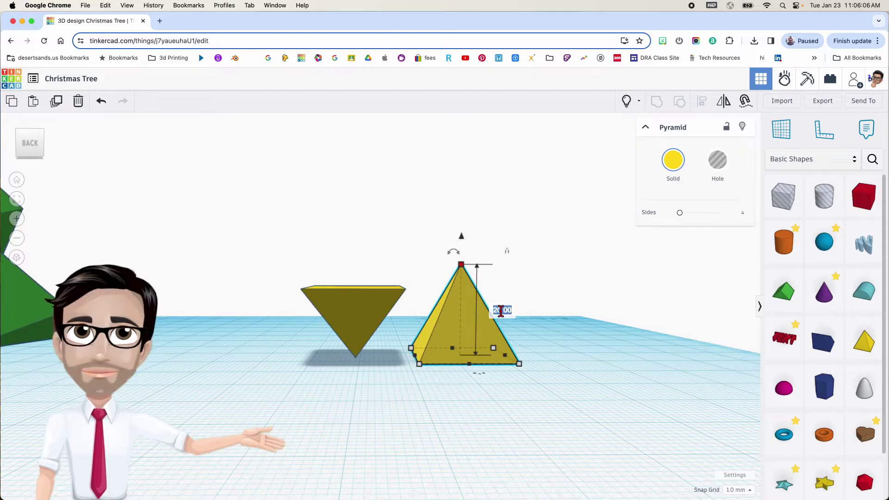
{"action": "type", "text": "38"}
{"action": "key", "text": "Return"}
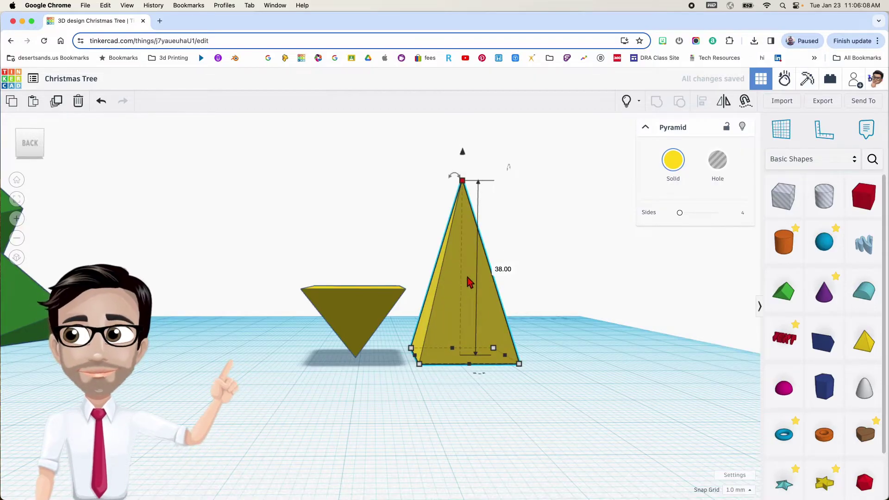
Raise the tall upright pyramid to 15 mm above the workplane.
{"action": "right_click_drag", "start_coordinate": [467, 280], "coordinate": [435, 296]}
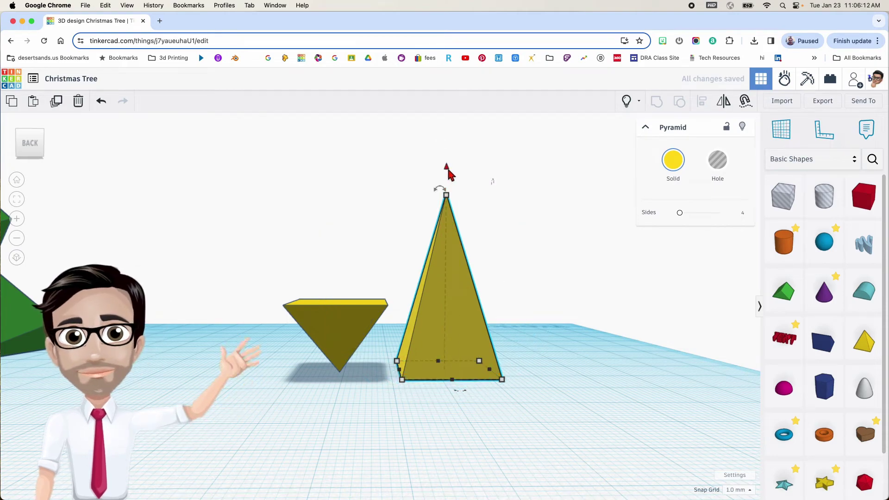
{"action": "left_click", "coordinate": [337, 305]}
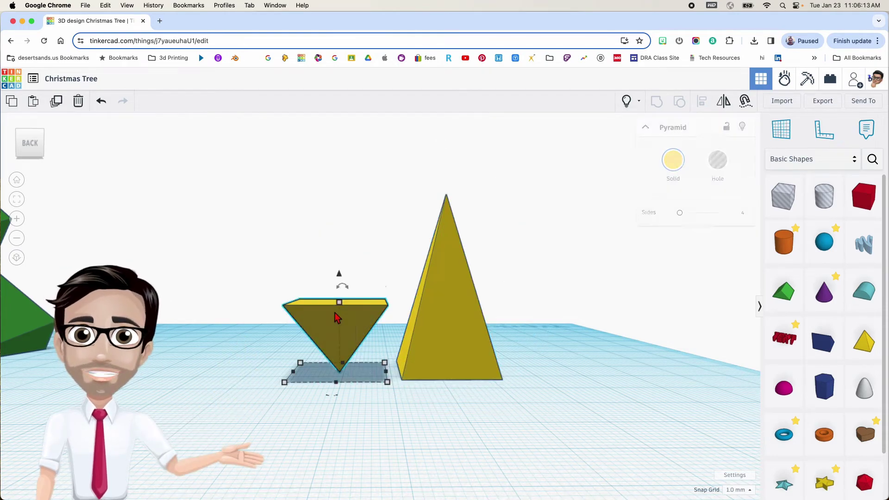
{"action": "left_click", "coordinate": [442, 290]}
{"action": "left_click_drag", "start_coordinate": [447, 175], "coordinate": [446, 134]}
{"action": "left_click", "coordinate": [550, 361]}
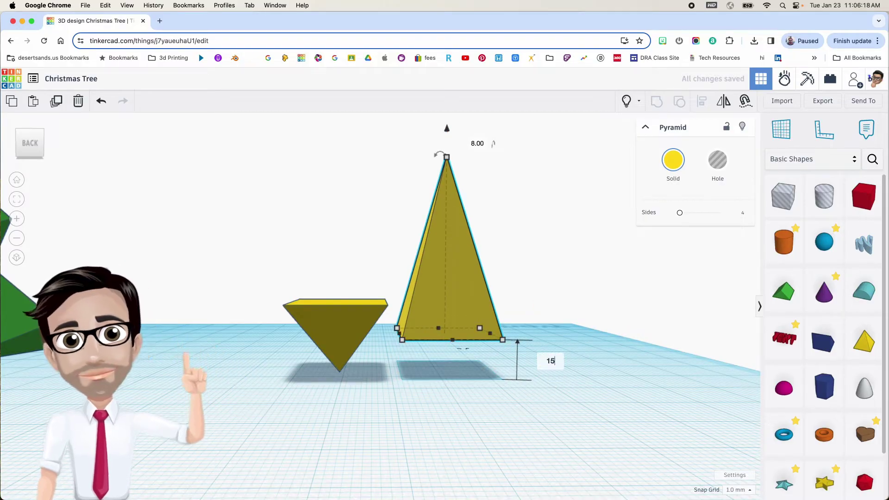
{"action": "type", "text": "15"}
{"action": "key", "text": "Return"}
Align the two pyramids on their shared horizontal centre so the tall one sits on the inverted one.
{"action": "right_click_drag", "start_coordinate": [461, 336], "coordinate": [406, 353]}
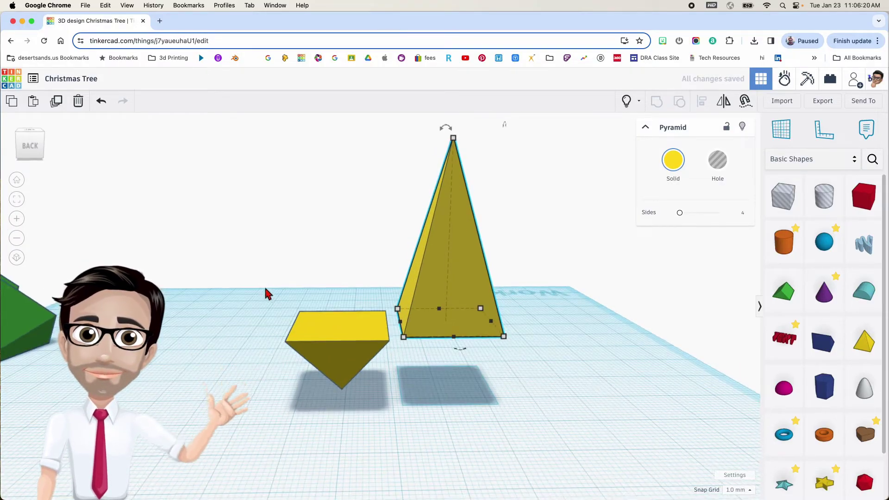
{"action": "left_click_drag", "start_coordinate": [265, 286], "coordinate": [439, 361]}
{"action": "key", "text": "l"}
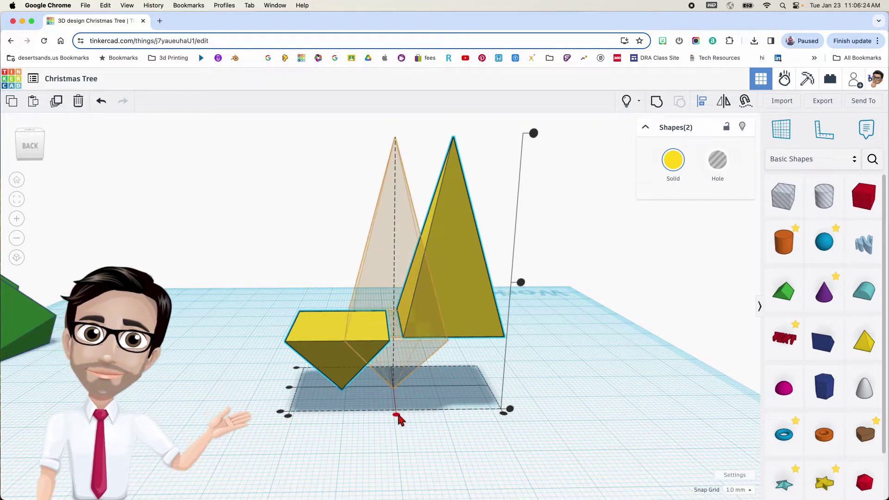
{"action": "left_click", "coordinate": [396, 415]}
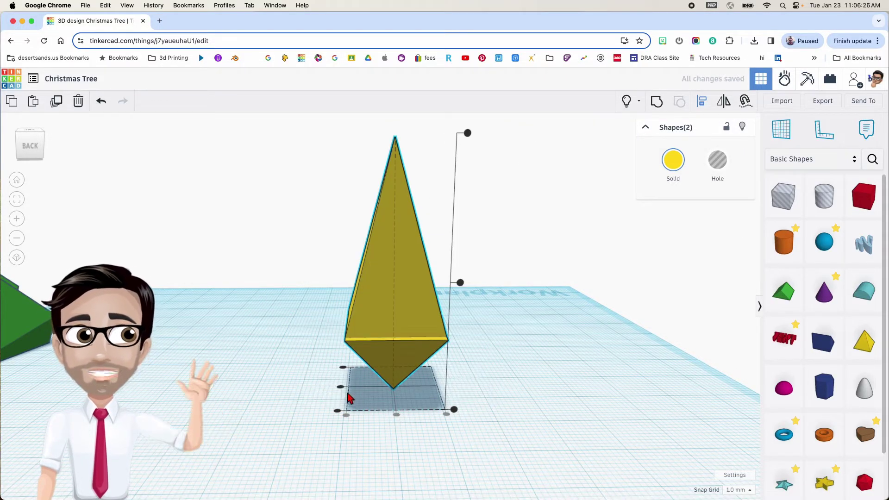
{"action": "left_click", "coordinate": [306, 361]}
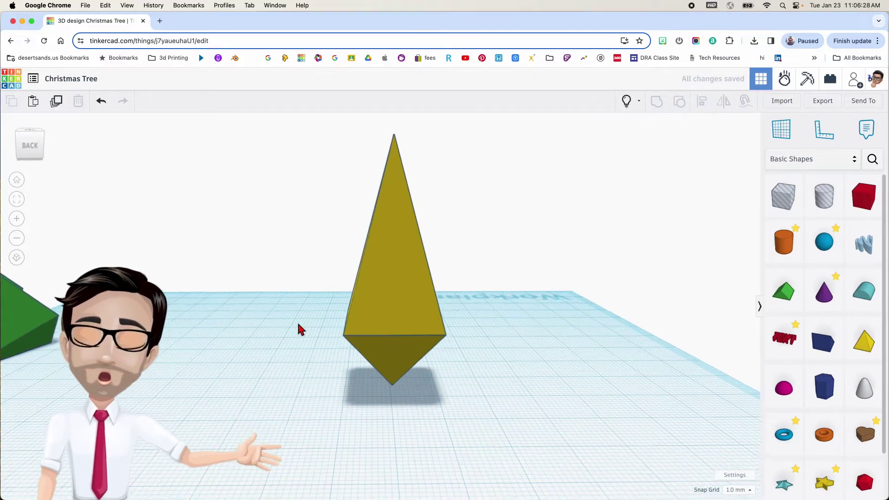
Group the two stacked pyramids into one shape and colour it with the medium green preset.
{"action": "left_click_drag", "start_coordinate": [299, 325], "coordinate": [416, 370]}
{"action": "key", "text": "super+g"}
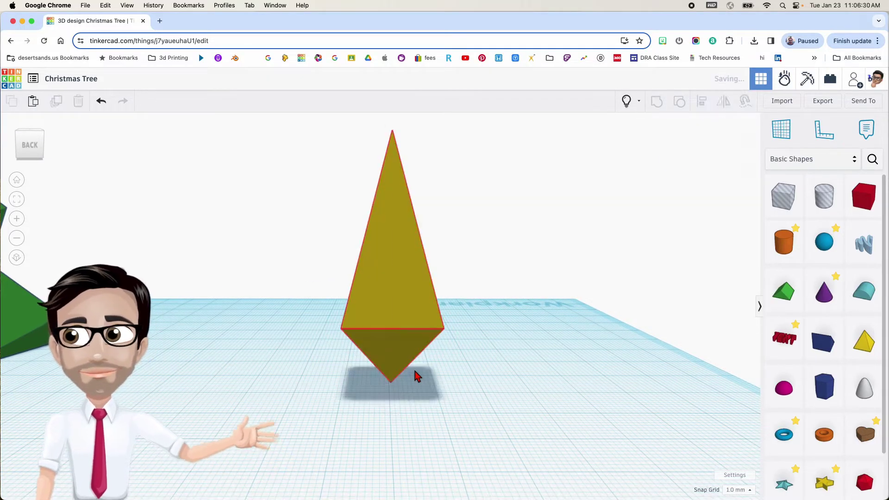
{"action": "left_click", "coordinate": [416, 376]}
{"action": "left_click", "coordinate": [673, 167]}
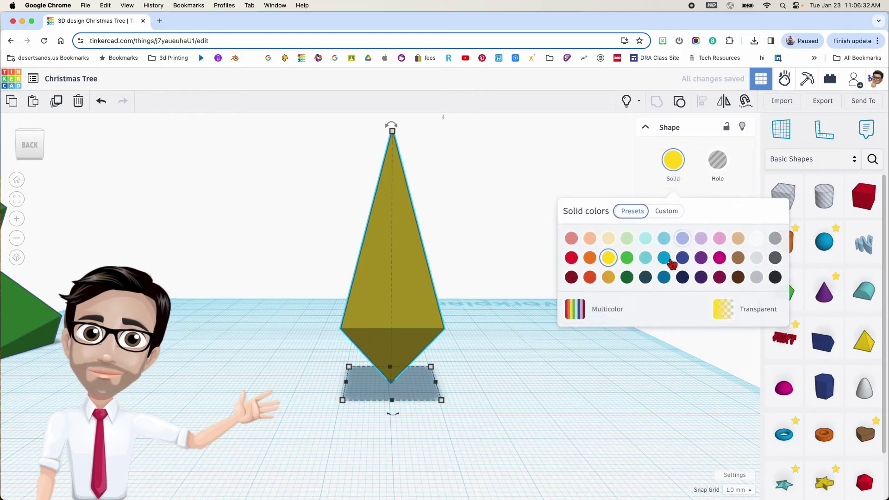
{"action": "left_click", "coordinate": [627, 258]}
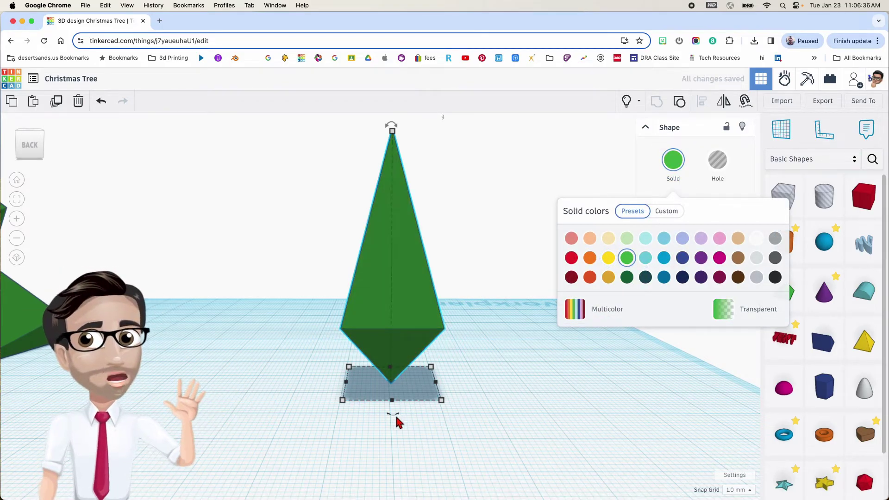
Rotate the green shape about its vertical axis until one of its corner edges faces the front.
{"action": "left_click_drag", "start_coordinate": [394, 413], "coordinate": [474, 425]}
{"action": "left_click", "coordinate": [473, 425]}
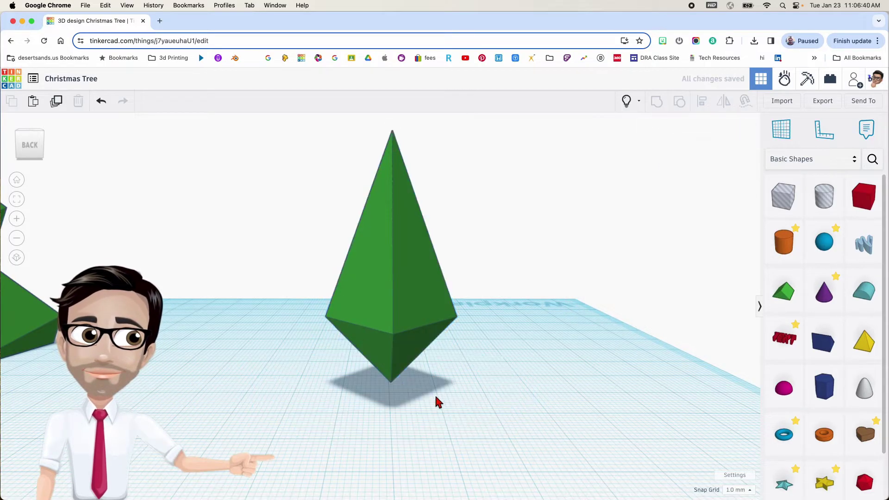
{"action": "middle_click_drag", "start_coordinate": [435, 396], "coordinate": [432, 410]}
{"action": "left_click", "coordinate": [413, 329]}
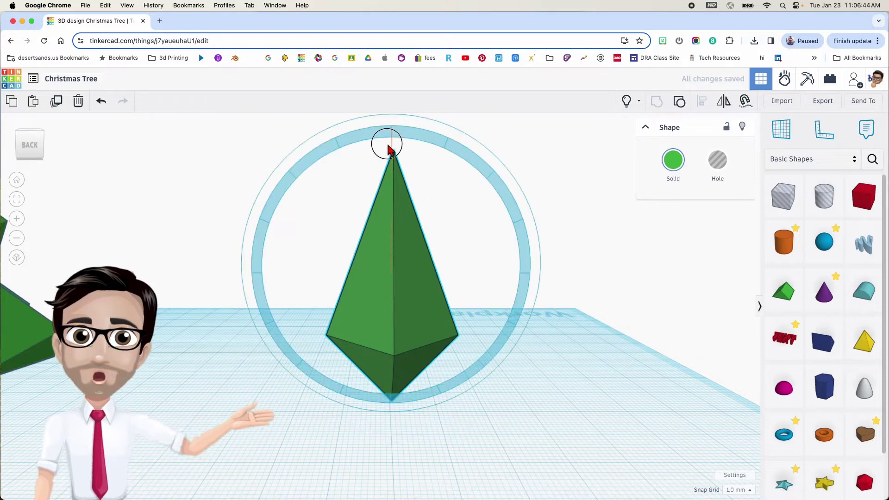
{"action": "left_click_drag", "start_coordinate": [387, 143], "coordinate": [408, 192]}
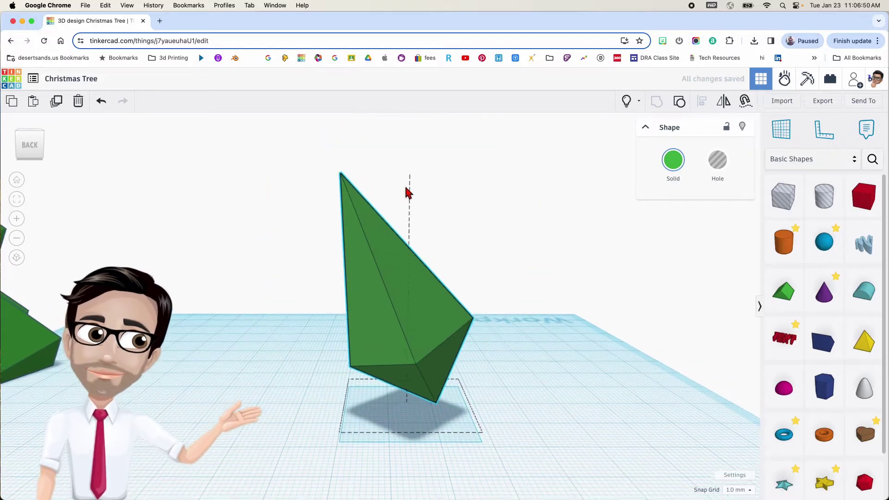
{"action": "middle_click_drag", "start_coordinate": [407, 192], "coordinate": [402, 205]}
{"action": "left_click_drag", "start_coordinate": [403, 179], "coordinate": [440, 189]}
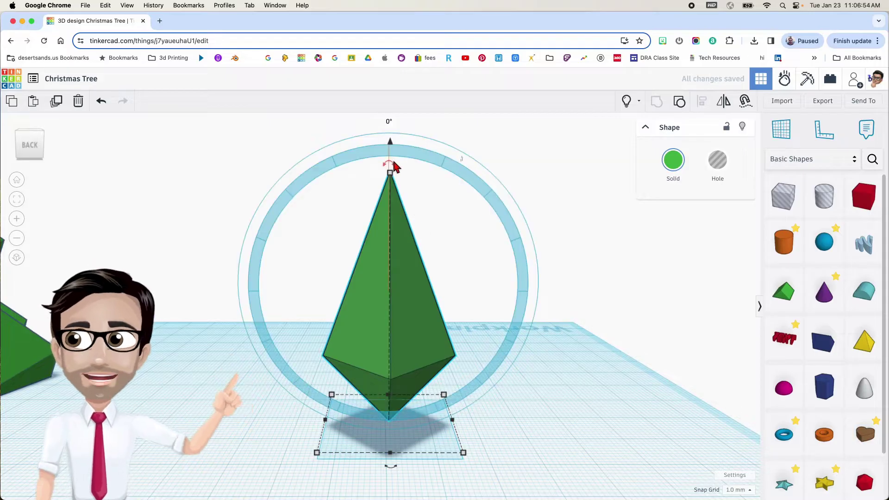
Tilt the green shape sideways so its tip leans left and its left outer edge stands nearly vertical.
{"action": "left_click_drag", "start_coordinate": [391, 167], "coordinate": [348, 163]}
{"action": "left_click", "coordinate": [438, 232]}
{"action": "mouse_move", "coordinate": [438, 304]}
{"action": "middle_mouse_down"}
{"action": "mouse_move", "coordinate": [440, 272]}
{"action": "mouse_move", "coordinate": [440, 295]}
{"action": "middle_mouse_up"}
{"action": "left_click", "coordinate": [413, 298]}
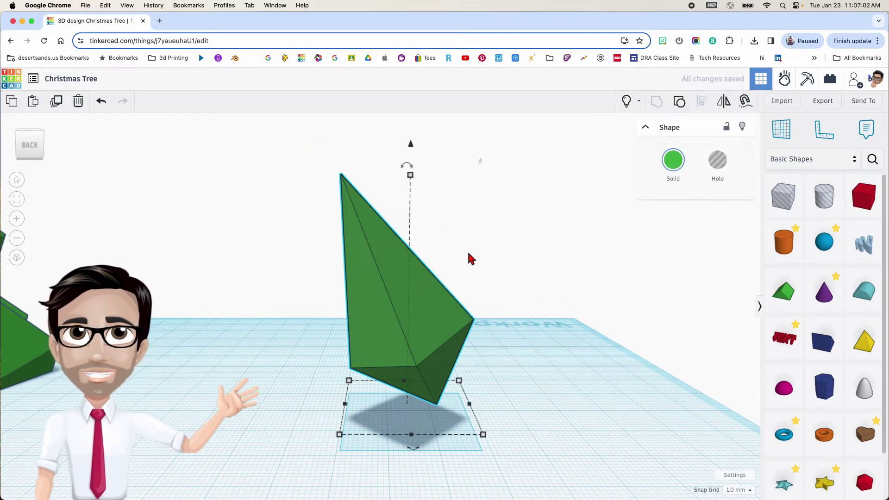
Duplicate the tilted shape in place and mirror the copy left to right.
{"action": "key", "text": "ctrl+d"}
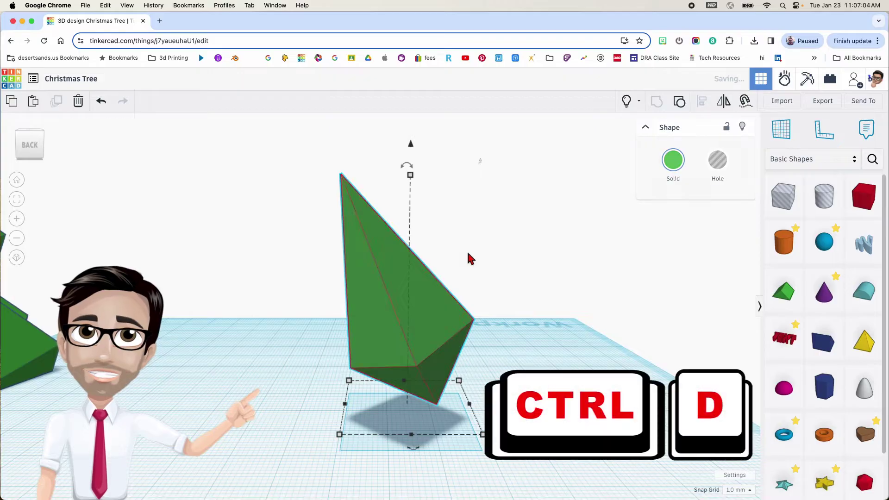
{"action": "key", "text": "m"}
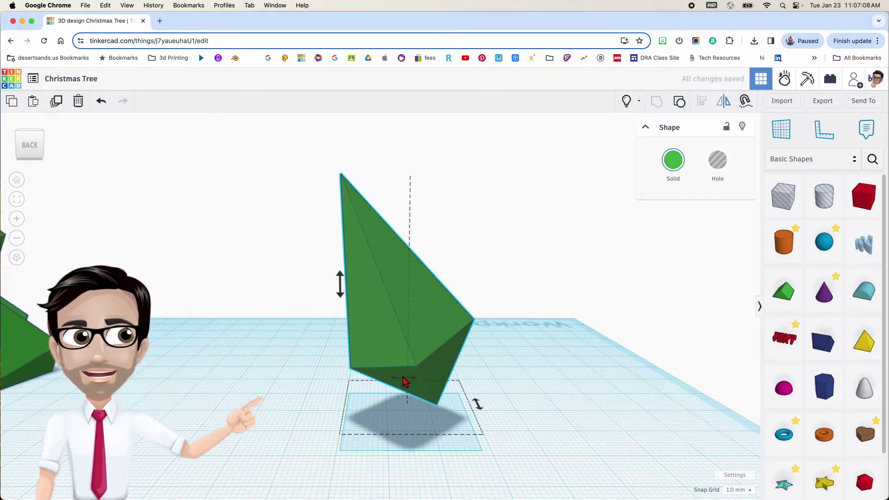
{"action": "scroll", "coordinate": [414, 382], "scroll_direction": "up", "scroll_amount": 5}
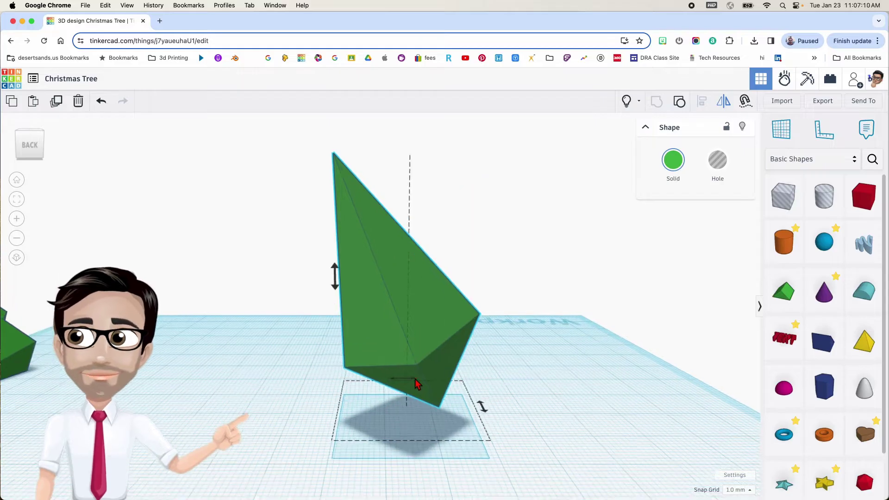
{"action": "scroll", "coordinate": [393, 391], "scroll_direction": "down", "scroll_amount": 5}
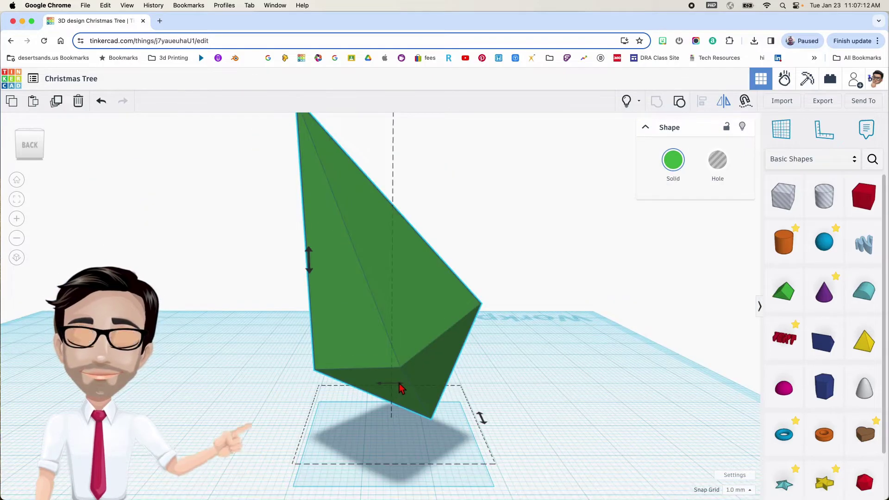
{"action": "left_click", "coordinate": [401, 388]}
{"action": "scroll", "coordinate": [400, 387], "scroll_direction": "down", "scroll_amount": 3}
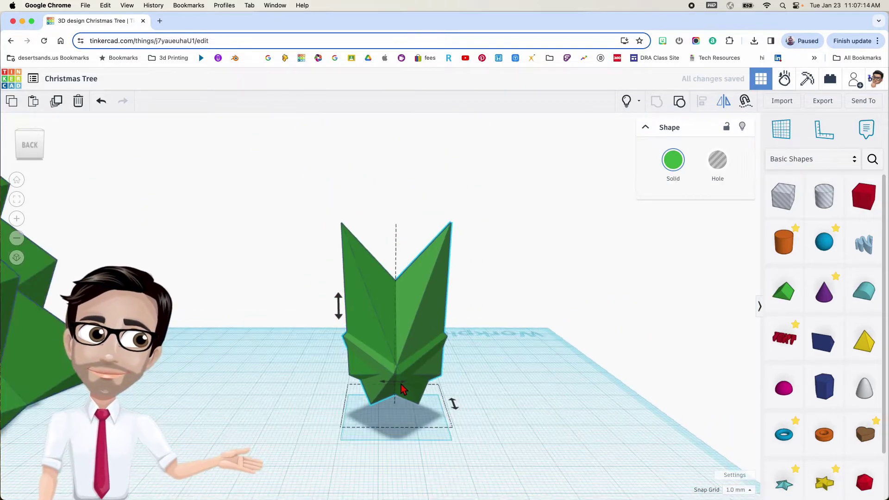
Move the mirrored copy left off the original and adjust it to bring the two tips close together.
{"action": "key", "text": "shift+Left"}
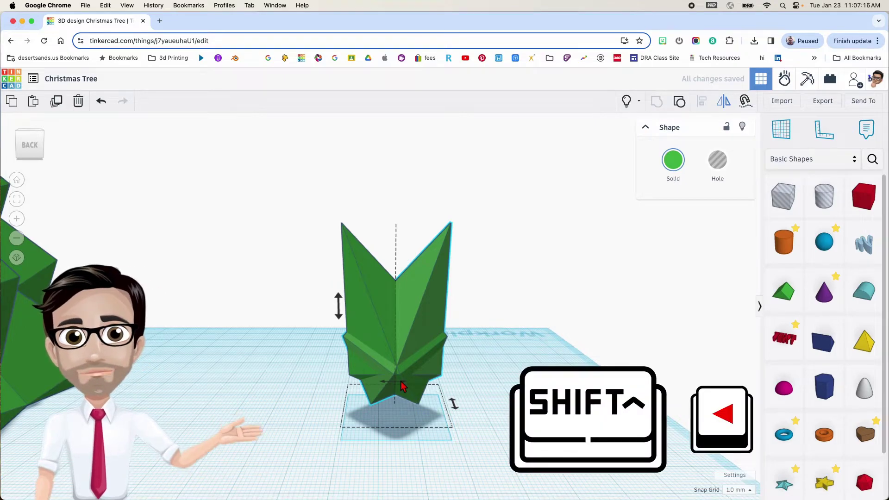
{"action": "key", "text": "shift+Left"}
{"action": "key", "text": "shift+Left"}
{"action": "key", "text": "shift+Left"}
{"action": "key", "text": "shift+Left"}
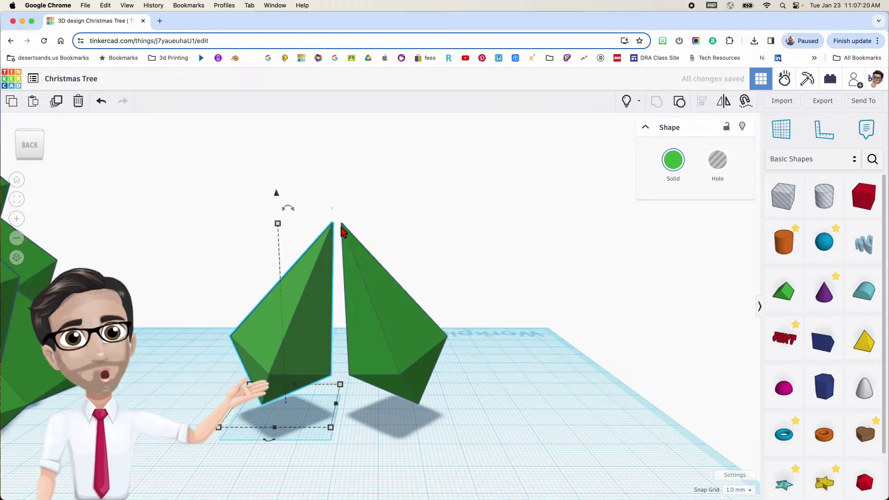
{"action": "scroll", "coordinate": [341, 230], "scroll_direction": "up", "scroll_amount": 5}
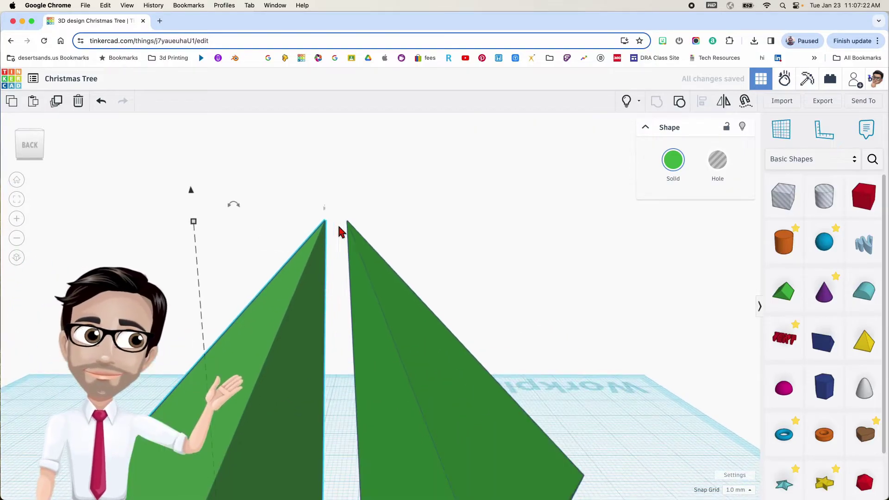
{"action": "key", "text": "shift+Right"}
{"action": "key", "text": "shift+Right"}
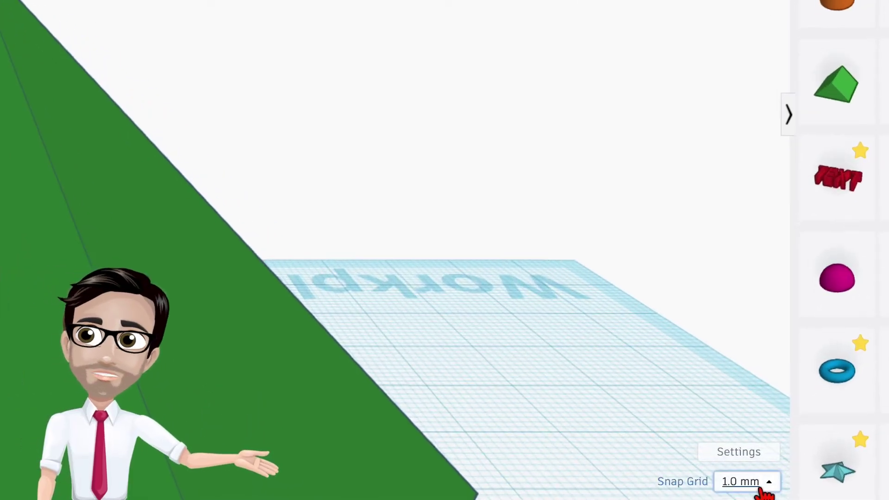
Turn the snap grid off and nudge the mirrored shape right until its tip meets the other shape's tip.
{"action": "left_click", "coordinate": [763, 491]}
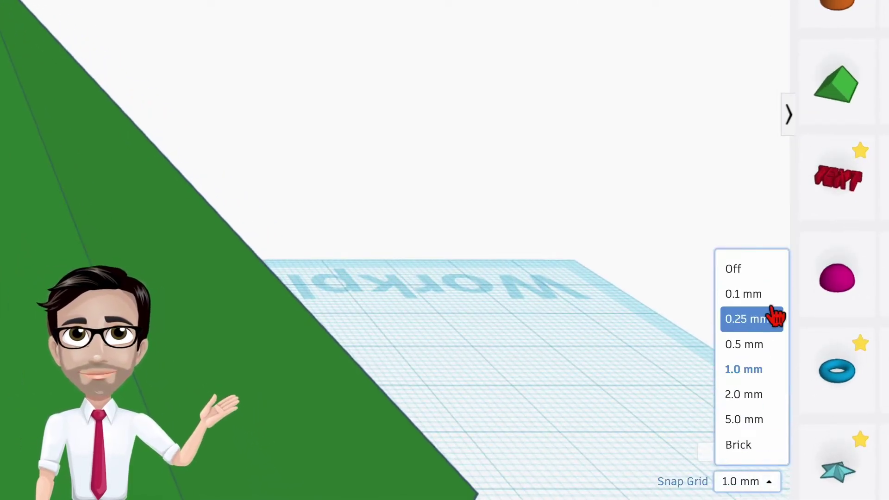
{"action": "left_click", "coordinate": [752, 273]}
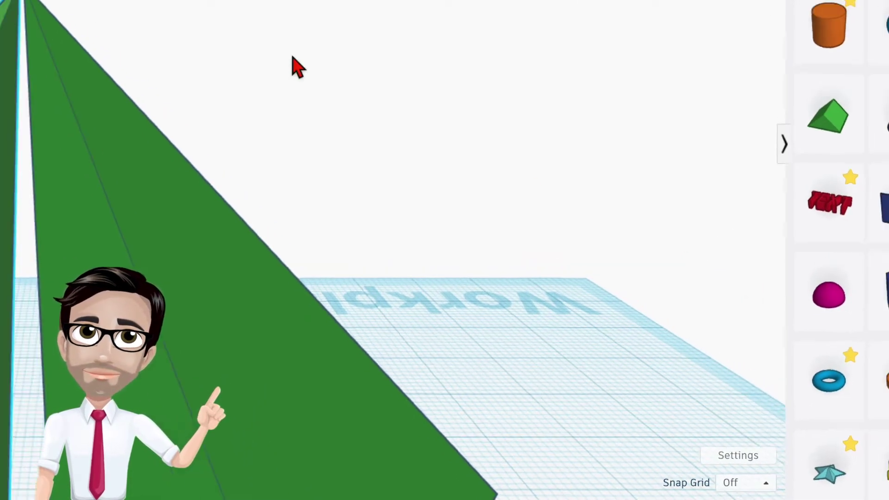
{"action": "scroll", "coordinate": [346, 226], "scroll_direction": "up", "scroll_amount": 5}
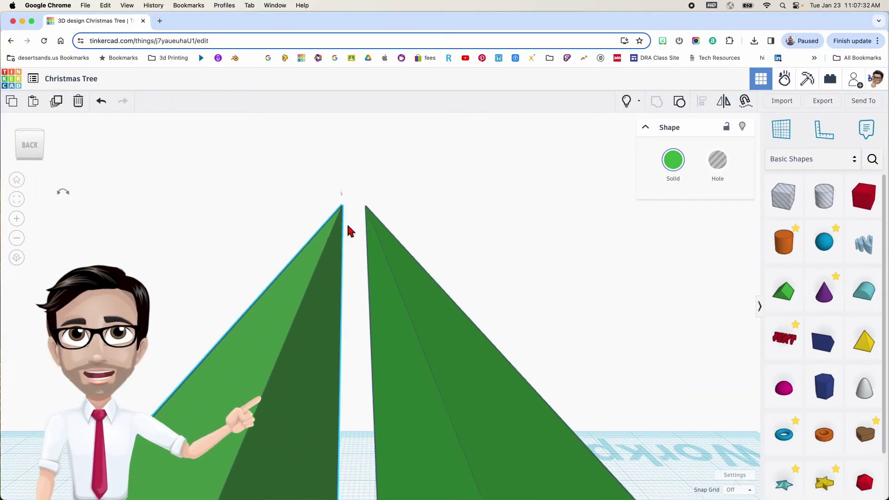
{"action": "scroll", "coordinate": [360, 225], "scroll_direction": "up", "scroll_amount": 2}
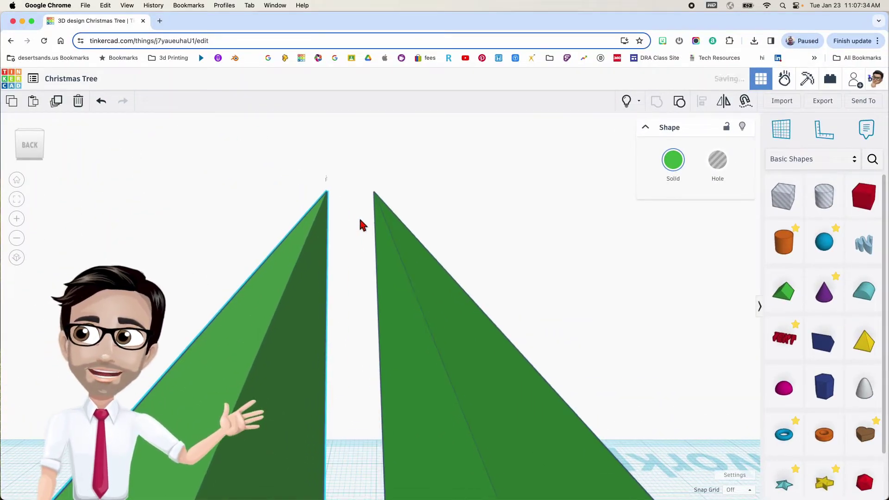
{"action": "key", "text": "Right"}
{"action": "key", "text": "Right"}
{"action": "key", "text": "Right"}
{"action": "key", "text": "Right"}
{"action": "key", "text": "Right"}
{"action": "key", "text": "Right"}
{"action": "key", "text": "Right"}
{"action": "key", "text": "Right"}
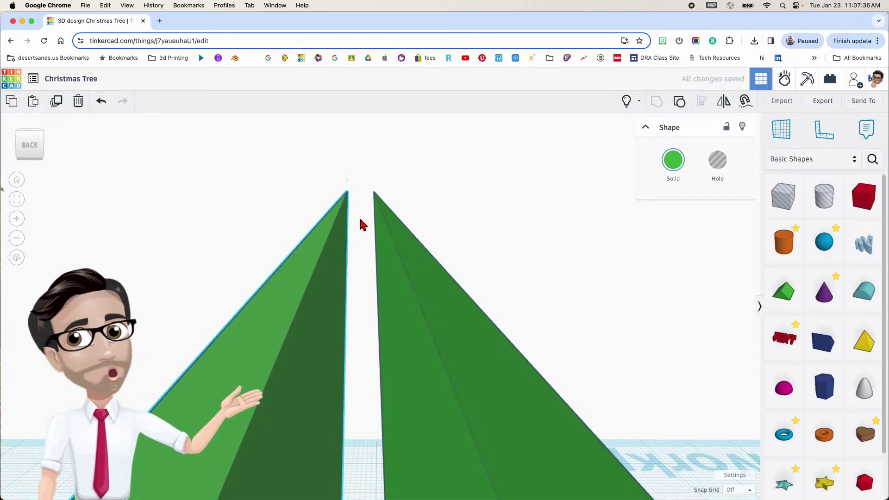
{"action": "key", "text": "Right"}
{"action": "key", "text": "Right"}
{"action": "key", "text": "Right"}
{"action": "key", "text": "Right"}
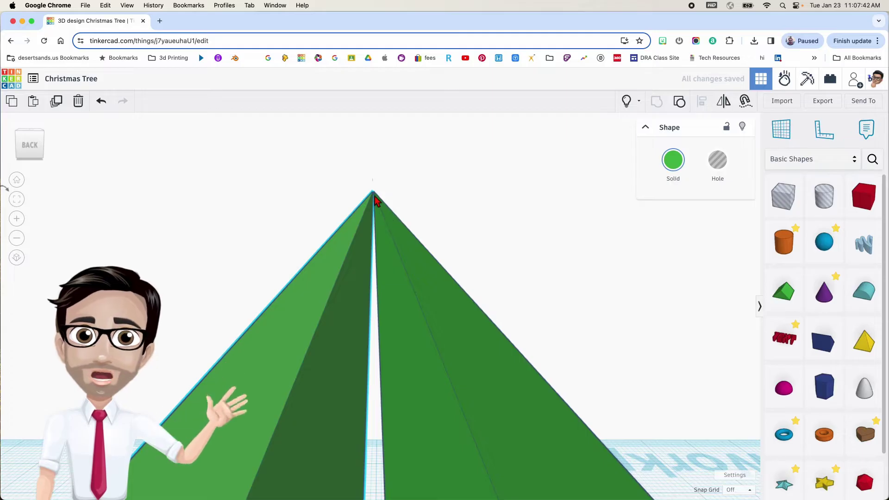
{"action": "scroll", "coordinate": [374, 210], "scroll_direction": "down", "scroll_amount": 6}
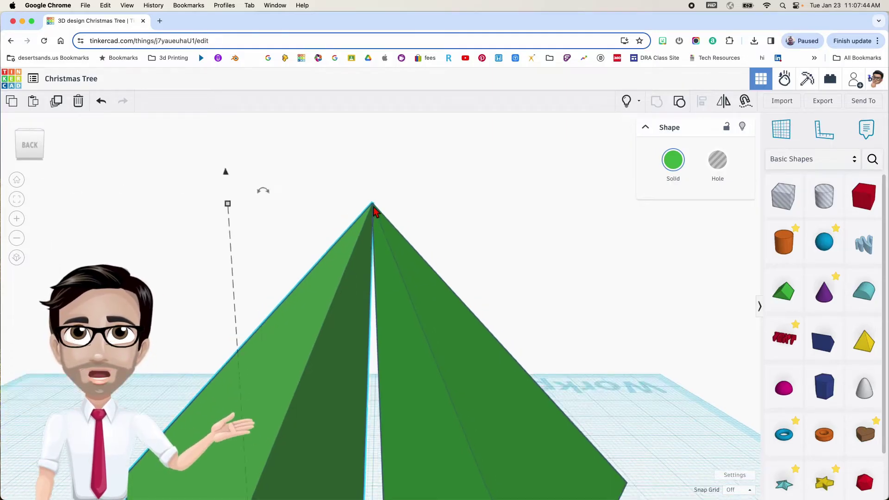
Duplicate both mirrored shapes together in place and rotate the copied pair 90° about the vertical axis.
{"action": "left_click", "coordinate": [495, 332]}
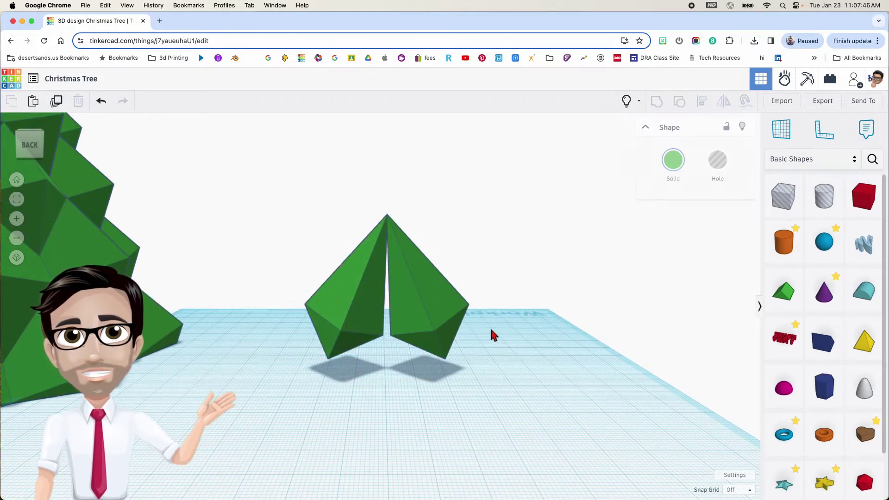
{"action": "right_click_drag", "start_coordinate": [492, 336], "coordinate": [392, 288]}
{"action": "scroll", "coordinate": [424, 305], "scroll_direction": "up", "scroll_amount": 2}
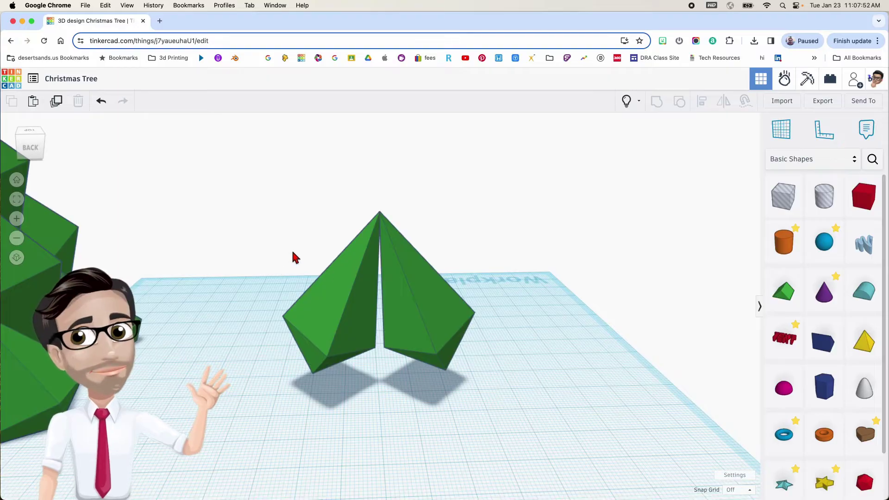
{"action": "left_click_drag", "start_coordinate": [455, 331], "coordinate": [458, 330]}
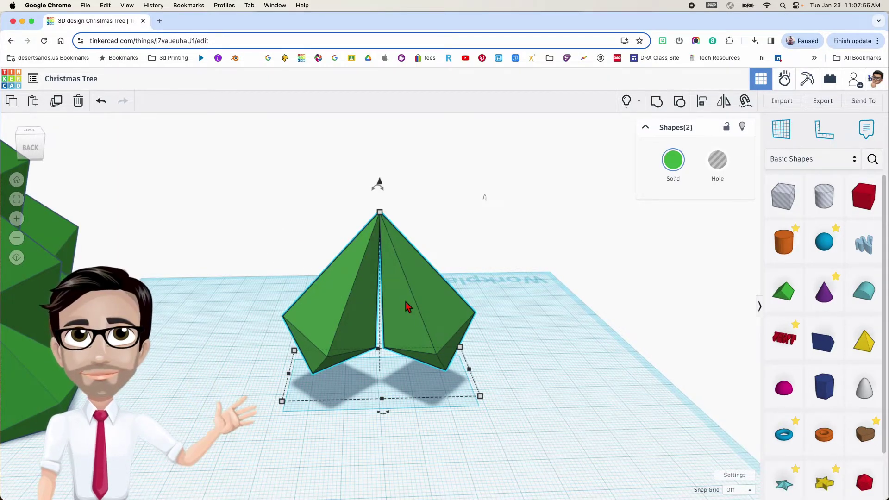
{"action": "key", "text": "ctrl+d"}
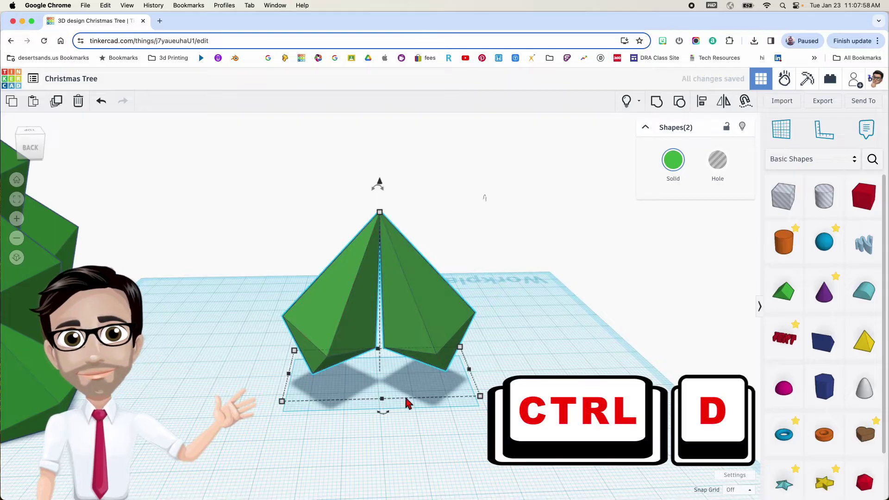
{"action": "left_click_drag", "start_coordinate": [384, 413], "coordinate": [462, 391]}
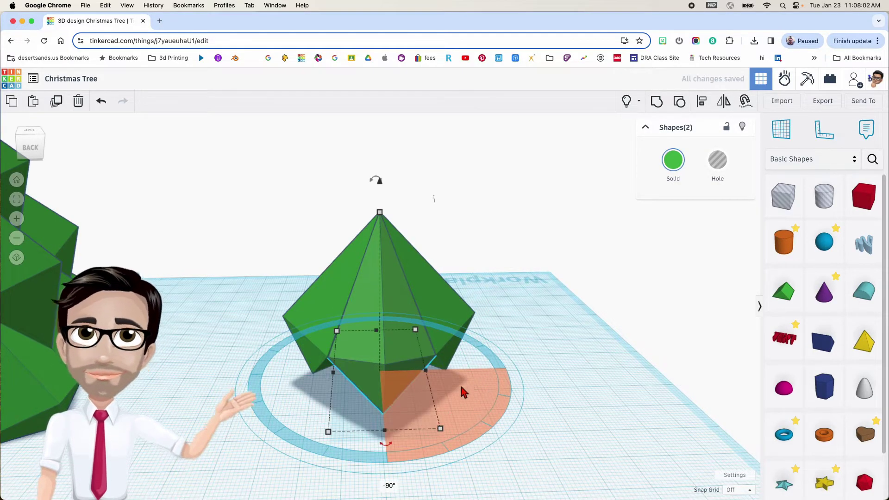
Duplicate all four shapes in place and rotate the copy about the vertical axis, ending with a 22.5° turn, so its points fall between the originals.
{"action": "left_click_drag", "start_coordinate": [262, 217], "coordinate": [440, 342]}
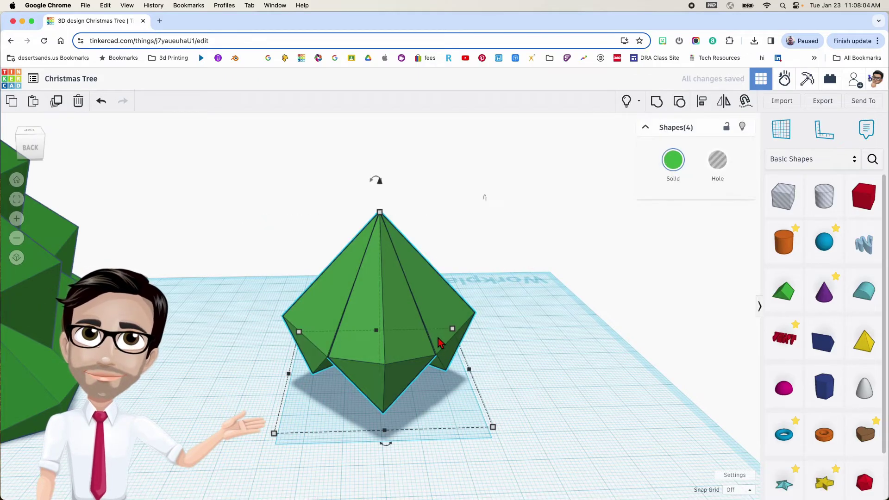
{"action": "key", "text": "ctrl+d"}
{"action": "left_click_drag", "start_coordinate": [386, 444], "coordinate": [435, 452]}
{"action": "left_click_drag", "start_coordinate": [368, 440], "coordinate": [369, 441]}
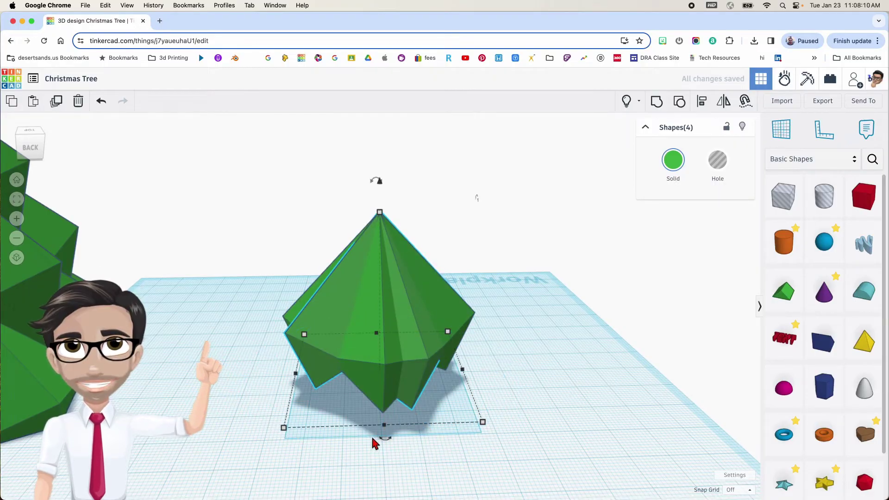
{"action": "right_click_drag", "start_coordinate": [369, 441], "coordinate": [398, 454]}
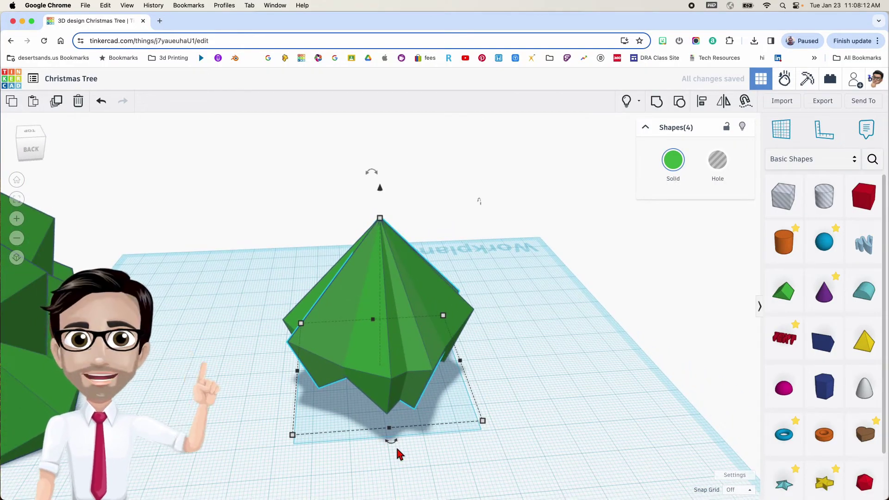
{"action": "left_click_drag", "start_coordinate": [392, 440], "coordinate": [435, 447]}
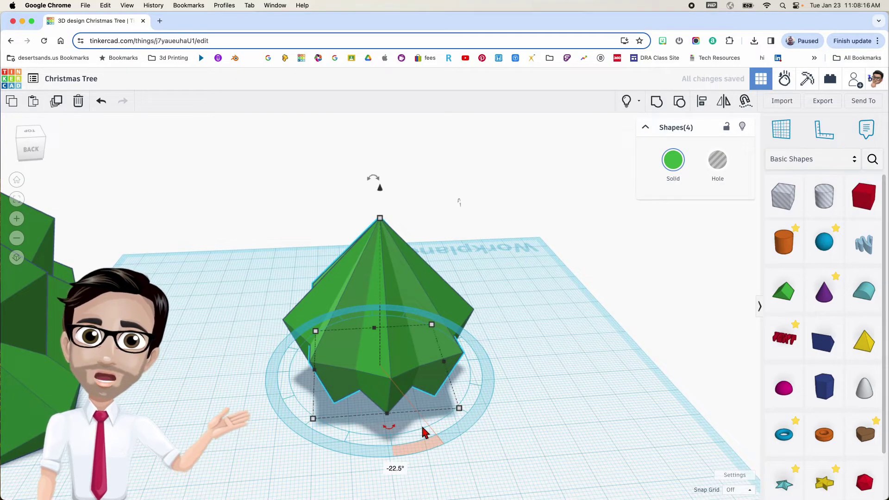
{"action": "left_click", "coordinate": [430, 437]}
{"action": "right_click_drag", "start_coordinate": [428, 433], "coordinate": [424, 417]}
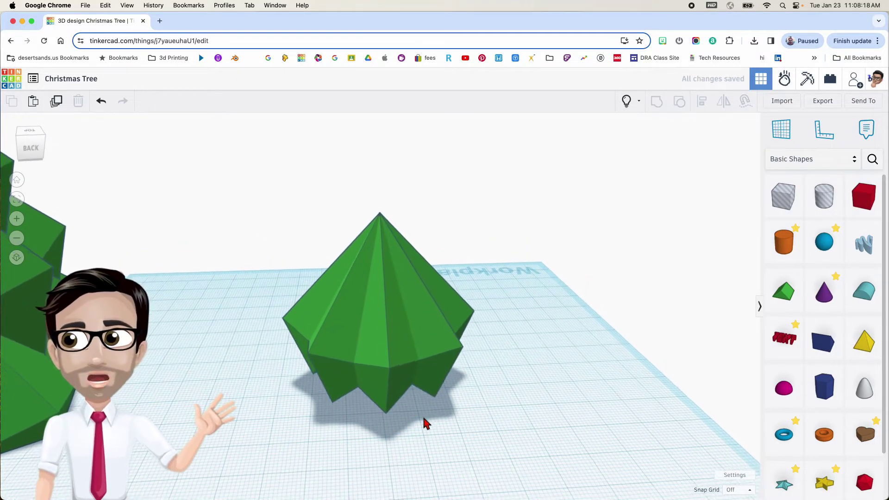
Group all the overlapping green shapes into a single tree tier.
{"action": "right_click_drag", "start_coordinate": [373, 392], "coordinate": [336, 328]}
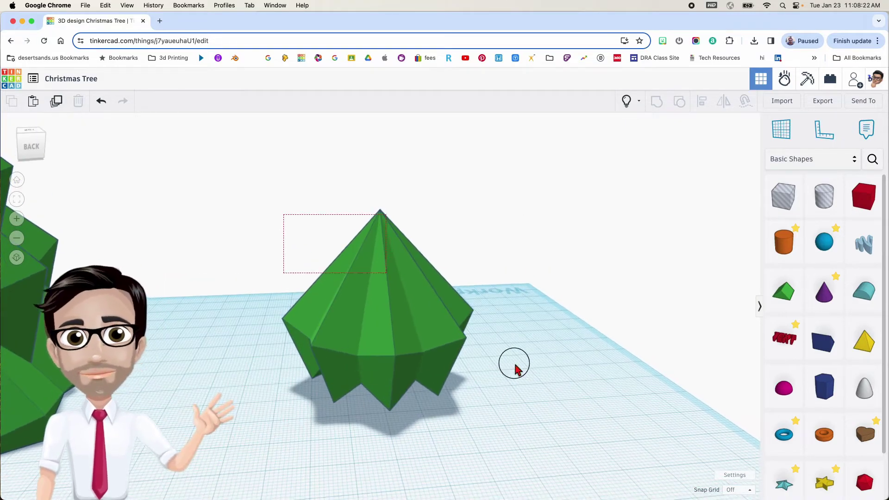
{"action": "left_click_drag", "start_coordinate": [515, 367], "coordinate": [514, 366]}
{"action": "key", "text": "ctrl+g"}
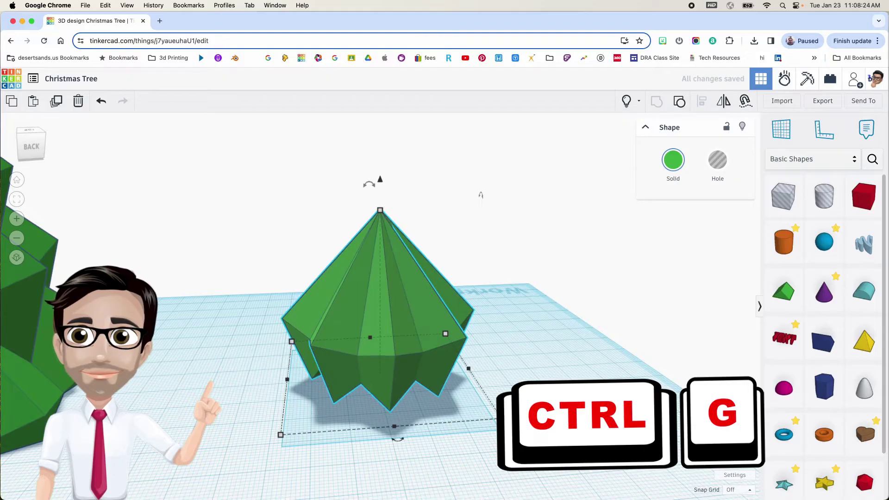
{"action": "right_click_drag", "start_coordinate": [519, 399], "coordinate": [516, 387]}
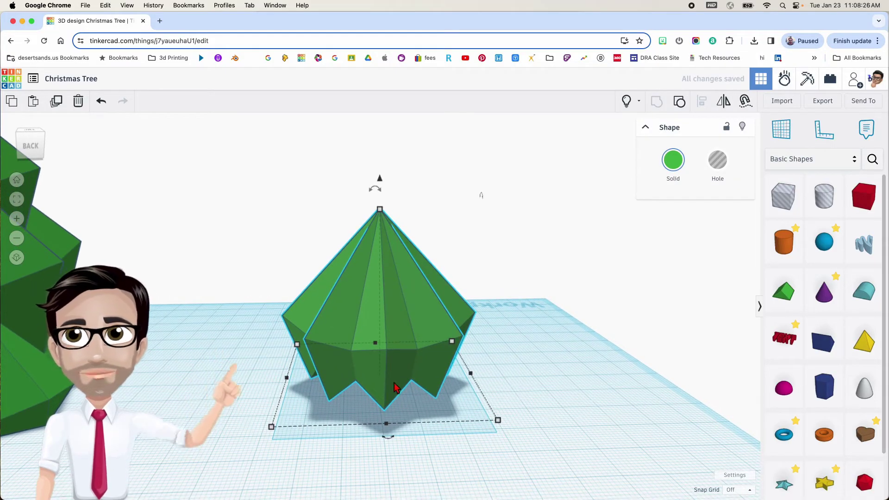
{"action": "scroll", "coordinate": [395, 387], "scroll_direction": "up", "scroll_amount": 2}
{"action": "left_click", "coordinate": [497, 364]}
{"action": "right_click_drag", "start_coordinate": [470, 365], "coordinate": [468, 353]}
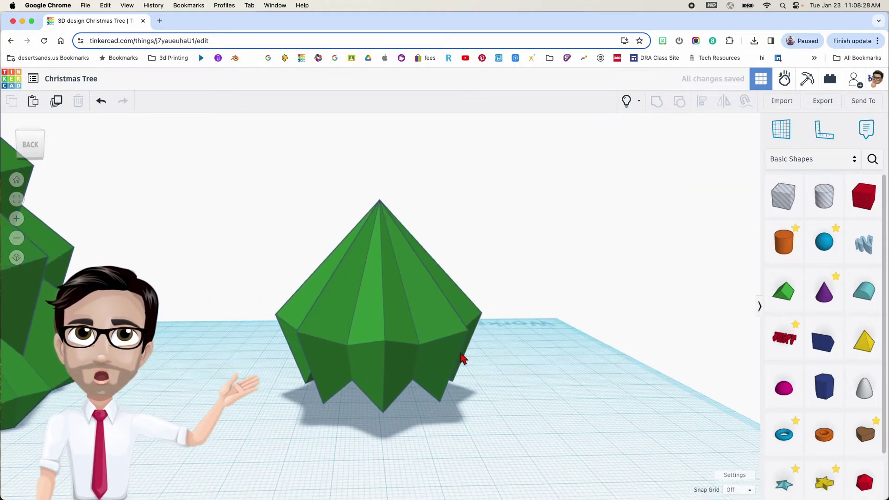
{"action": "middle_click_drag", "start_coordinate": [469, 353], "coordinate": [460, 369]}
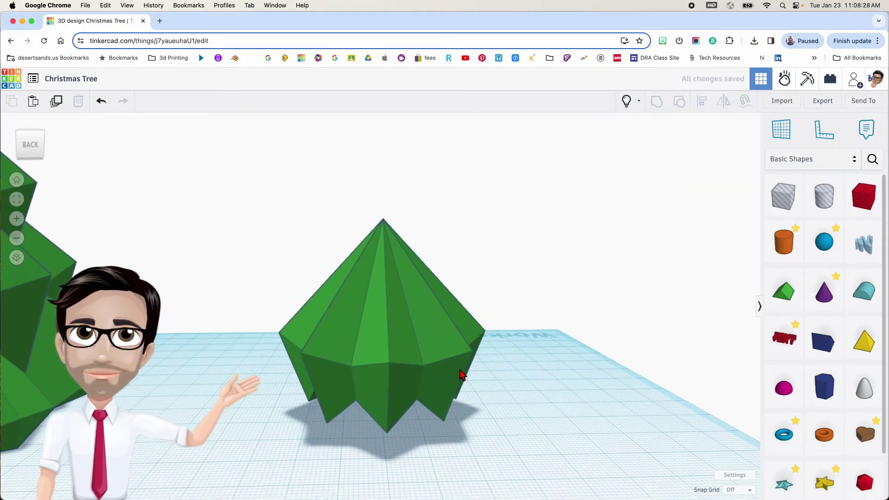
Duplicate the grouped tier in place and enlarge the copy proportionally to a height of 58.2 mm.
{"action": "left_click", "coordinate": [408, 377]}
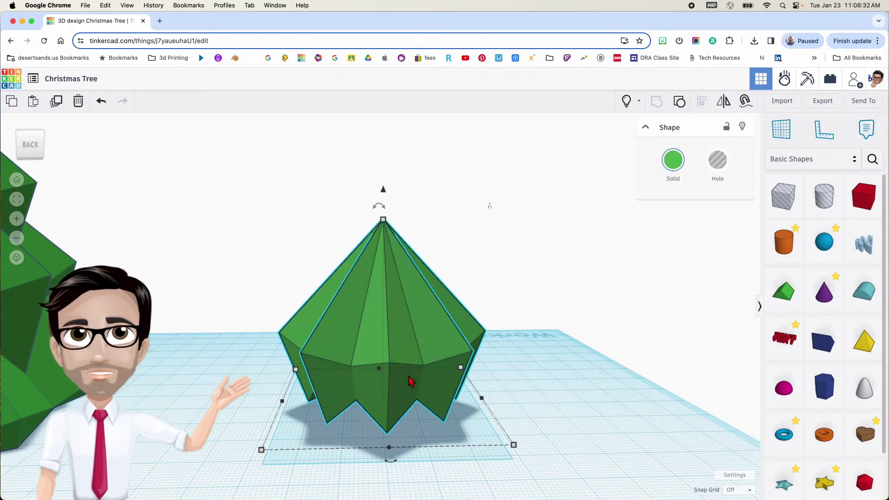
{"action": "mouse_move", "coordinate": [405, 343]}
{"action": "right_mouse_down"}
{"action": "mouse_move", "coordinate": [500, 373]}
{"action": "mouse_move", "coordinate": [387, 352]}
{"action": "mouse_move", "coordinate": [403, 338]}
{"action": "right_mouse_up"}
{"action": "key", "text": "ctrl+d"}
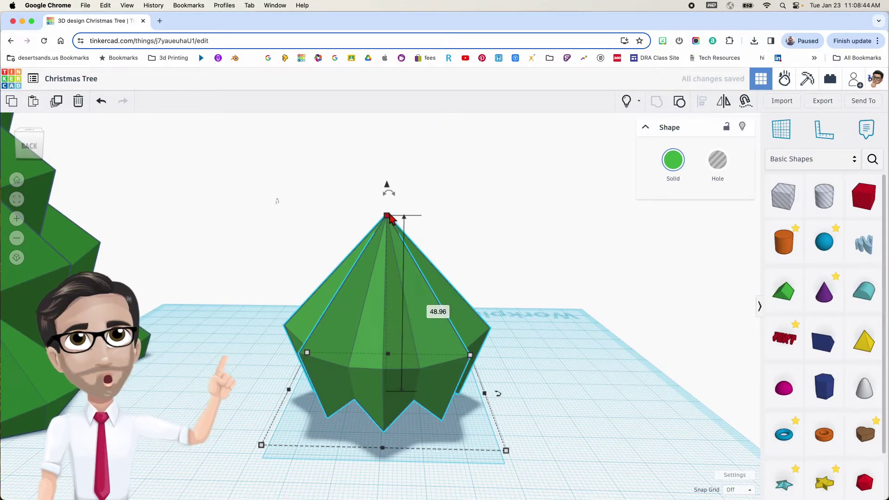
{"action": "left_click_drag", "start_coordinate": [388, 219], "coordinate": [386, 193], "text": "shift"}
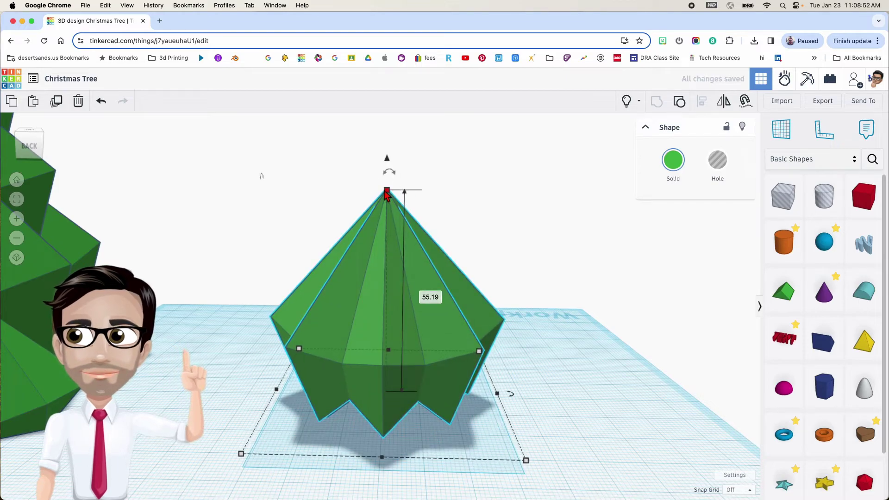
{"action": "left_click", "coordinate": [430, 297]}
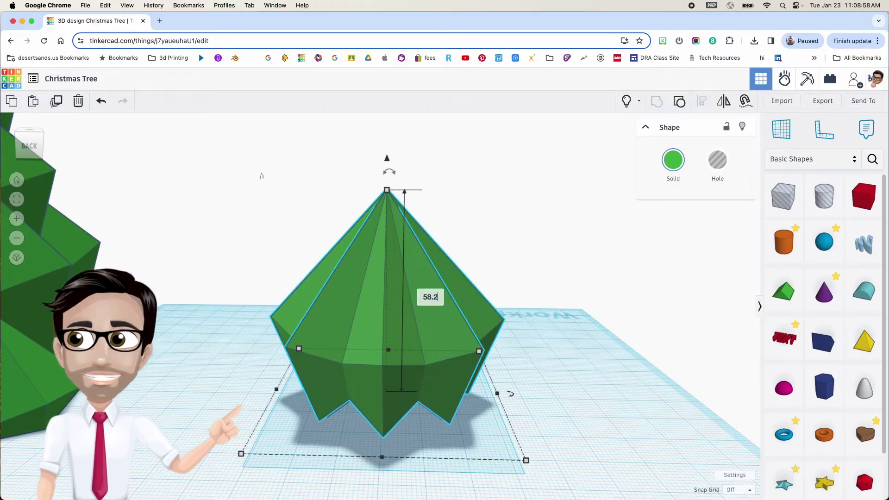
{"action": "key", "text": "Return"}
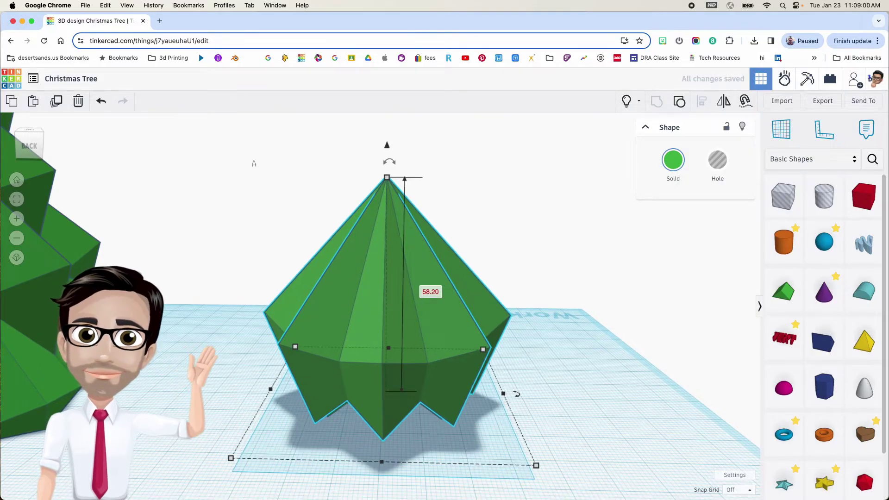
Rotate the enlarged tier 22.5° about the vertical axis and lower it so its points show beneath the top tier.
{"action": "mouse_move", "coordinate": [509, 398]}
{"action": "left_click_drag", "start_coordinate": [517, 398], "coordinate": [518, 399]}
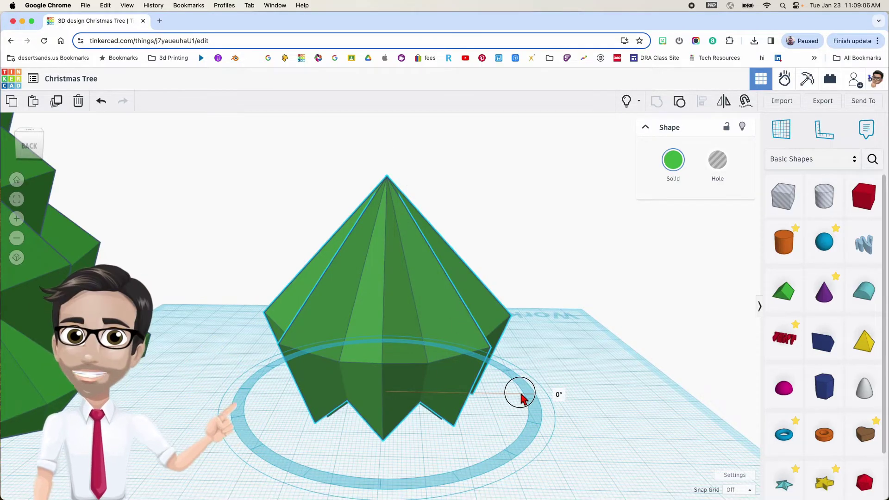
{"action": "left_click_drag", "start_coordinate": [520, 397], "coordinate": [529, 436]}
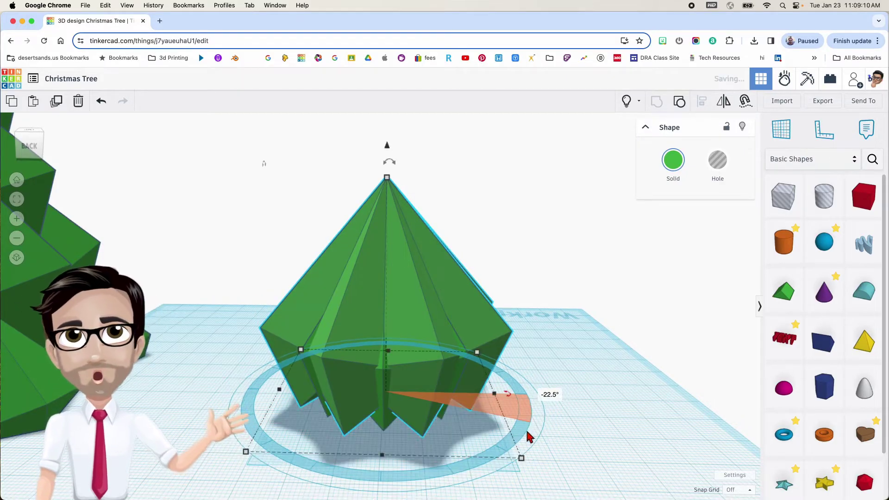
{"action": "left_click_drag", "start_coordinate": [388, 151], "coordinate": [388, 166]}
{"action": "type", "text": "-19"}
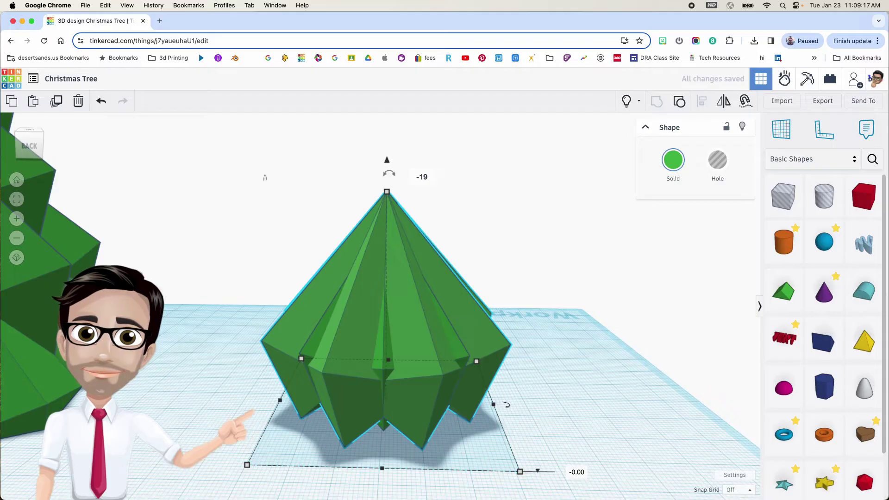
{"action": "key", "text": "Return"}
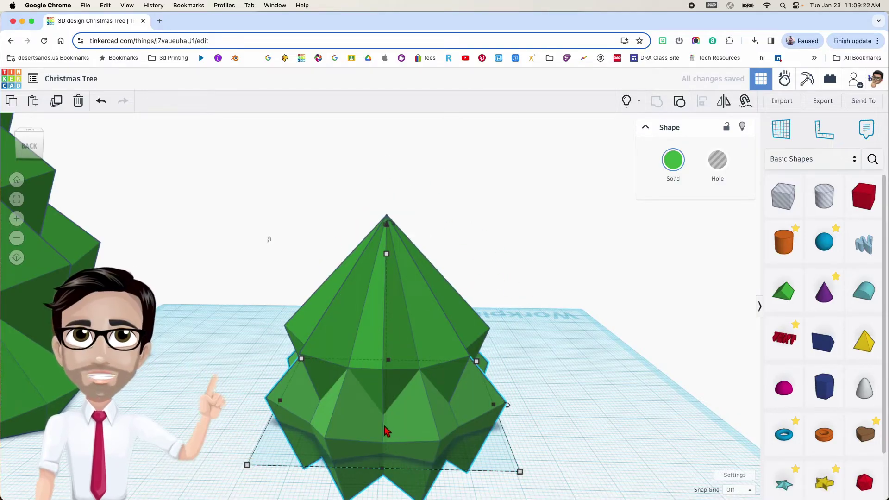
Duplicate the lower tier repeatedly with the same enlargement, rotation and drop to add progressively larger tiers below it.
{"action": "scroll", "coordinate": [391, 426], "scroll_direction": "down", "scroll_amount": 2}
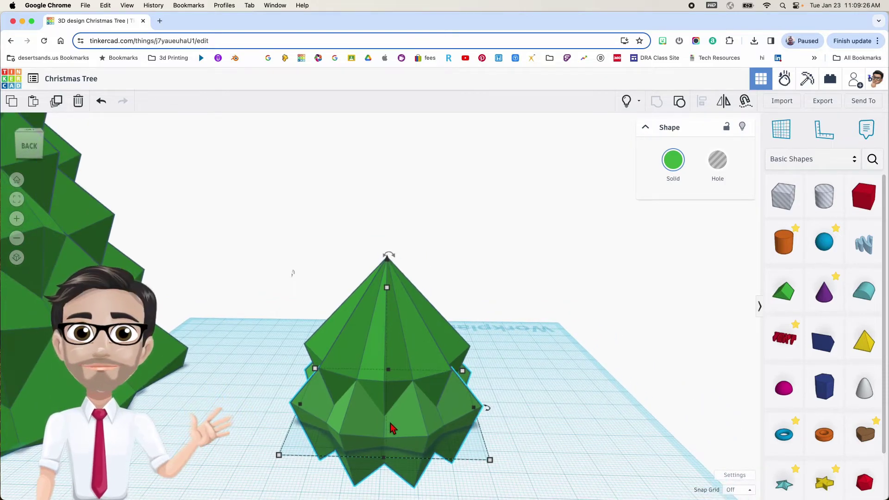
{"action": "key", "text": "ctrl+d"}
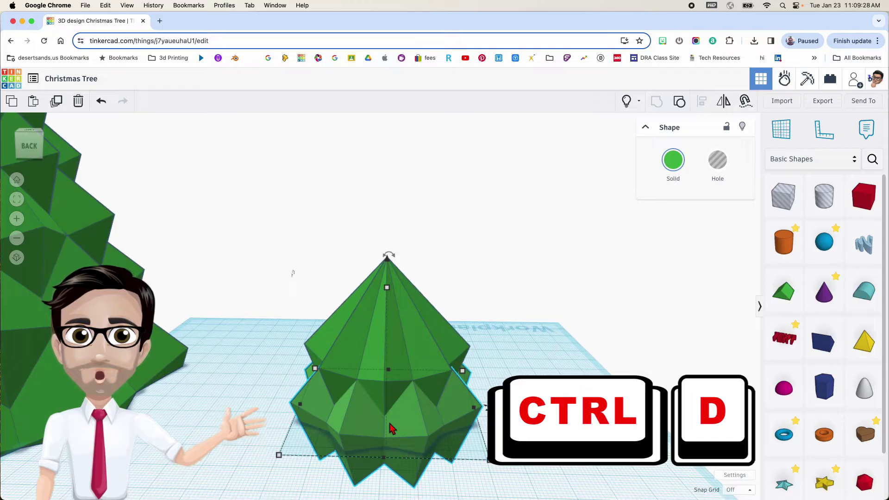
{"action": "key", "text": "ctrl+d"}
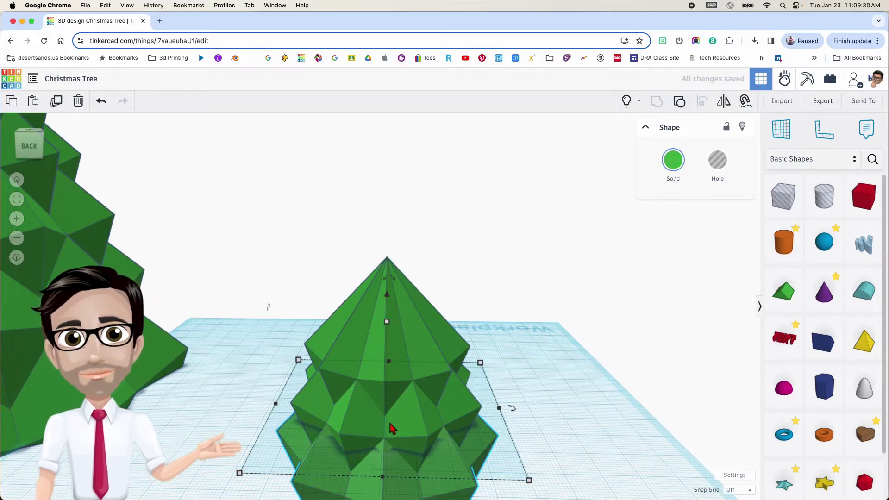
{"action": "key", "text": "ctrl+d"}
{"action": "key", "text": "ctrl+d"}
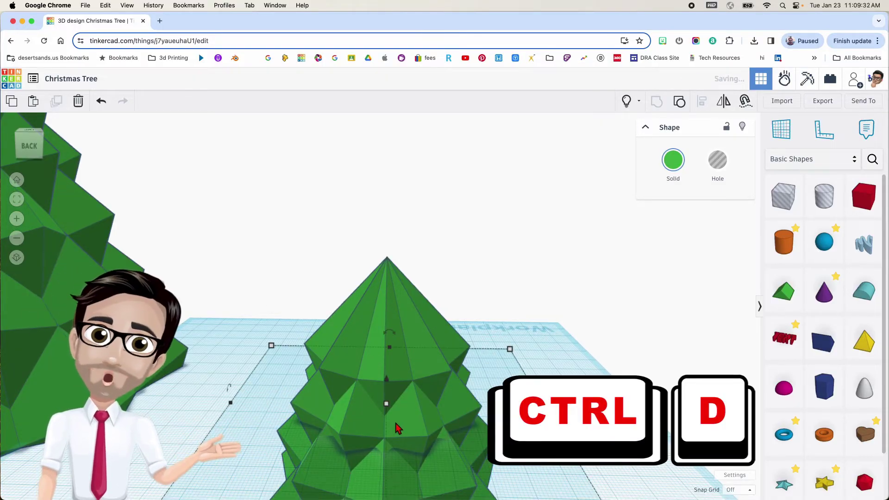
Add one more duplicate of the bottom tier, repeating the same enlargement, rotation and drop.
{"action": "middle_click_drag", "start_coordinate": [396, 424], "coordinate": [406, 277]}
{"action": "scroll", "coordinate": [405, 278], "scroll_direction": "down", "scroll_amount": 2}
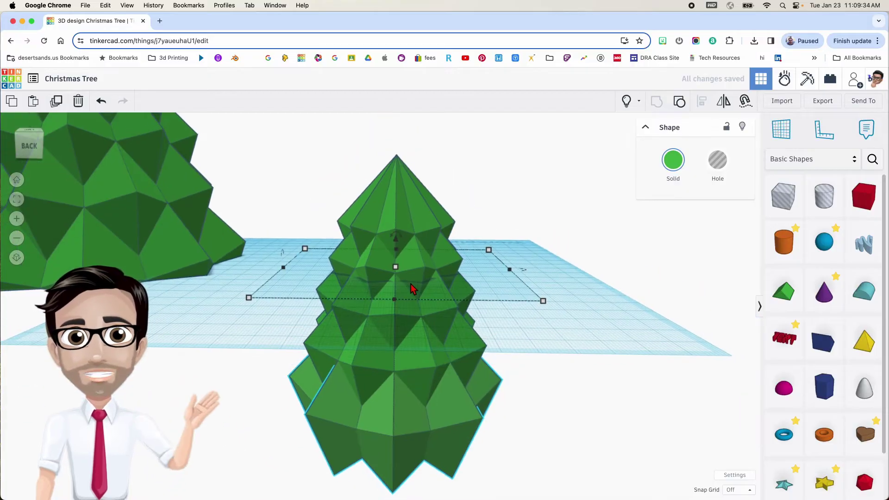
{"action": "scroll", "coordinate": [411, 273], "scroll_direction": "down", "scroll_amount": 2}
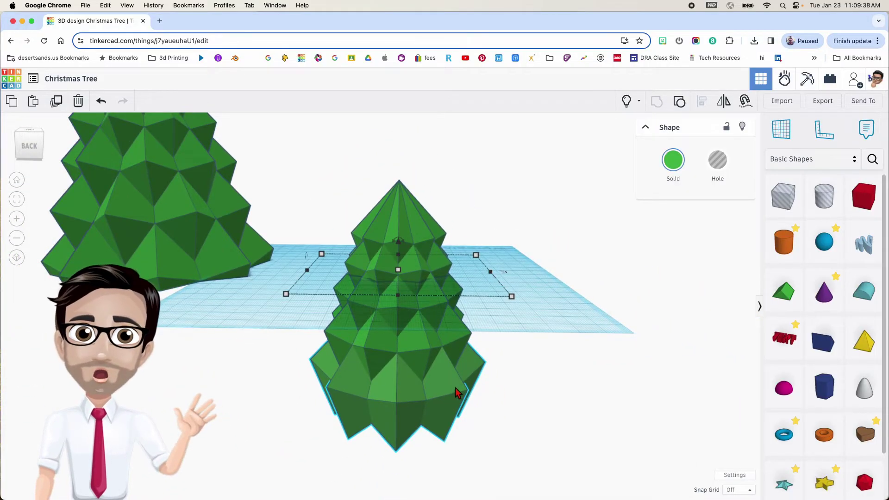
{"action": "key", "text": "ctrl+d"}
{"action": "right_click_drag", "start_coordinate": [456, 390], "coordinate": [516, 364]}
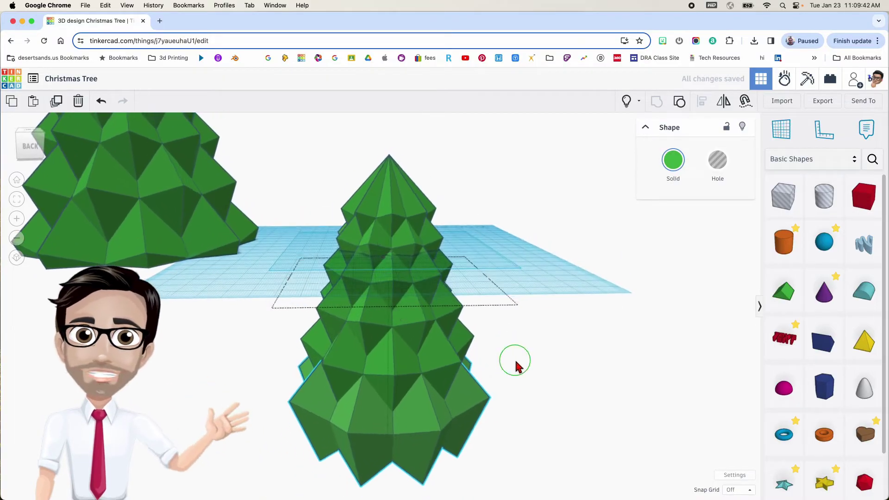
Group all the tiers into a single tree and drop it onto the workplane.
{"action": "left_click", "coordinate": [514, 355]}
{"action": "left_click_drag", "start_coordinate": [304, 183], "coordinate": [528, 484]}
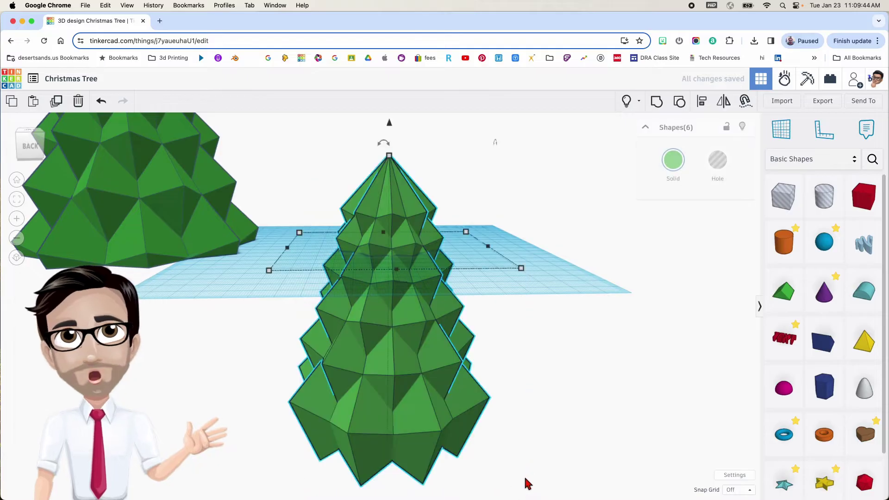
{"action": "key", "text": "ctrl+g"}
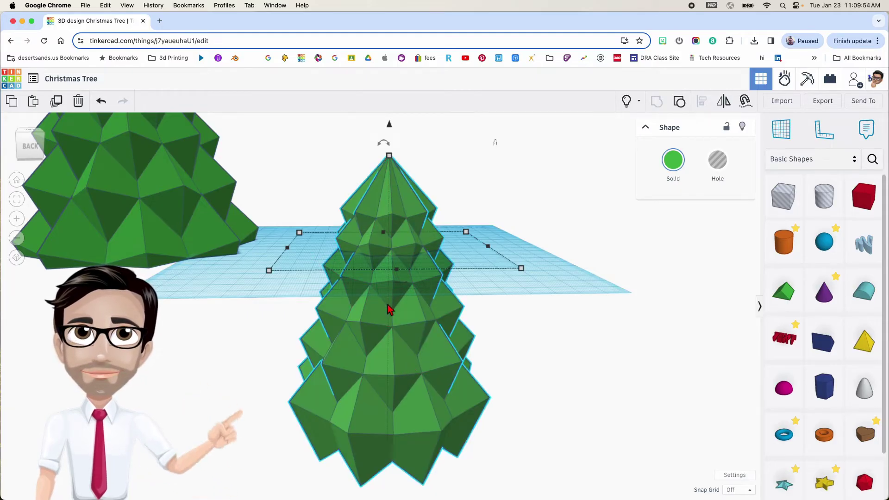
{"action": "key", "text": "d"}
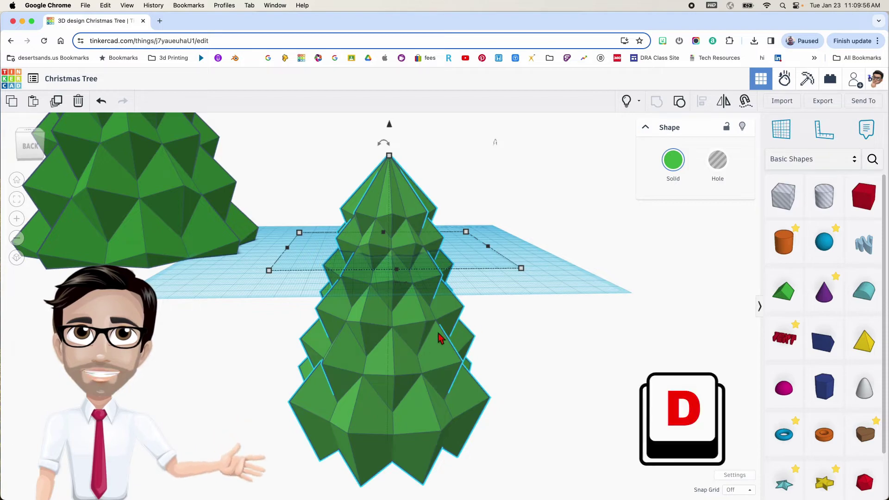
{"action": "scroll", "coordinate": [410, 403], "scroll_direction": "up", "scroll_amount": 3}
{"action": "scroll", "coordinate": [416, 384], "scroll_direction": "down", "scroll_amount": 5}
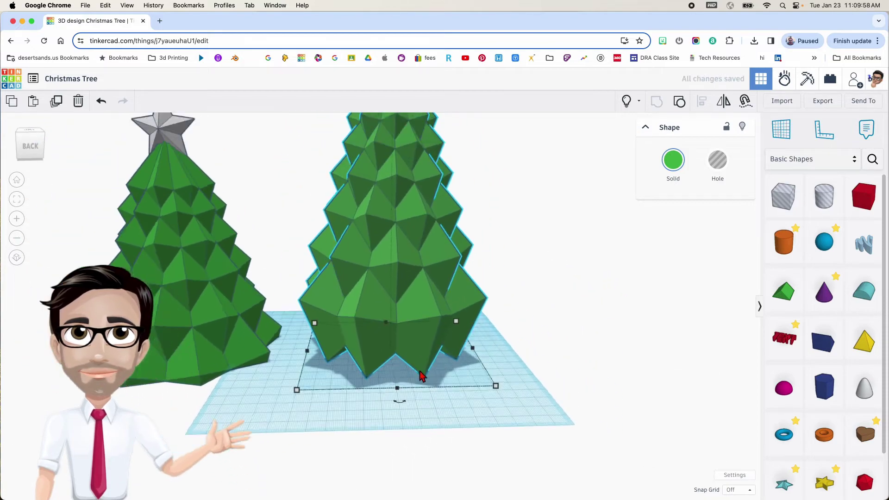
{"action": "left_click", "coordinate": [425, 380]}
{"action": "right_click_drag", "start_coordinate": [426, 380], "coordinate": [474, 399]}
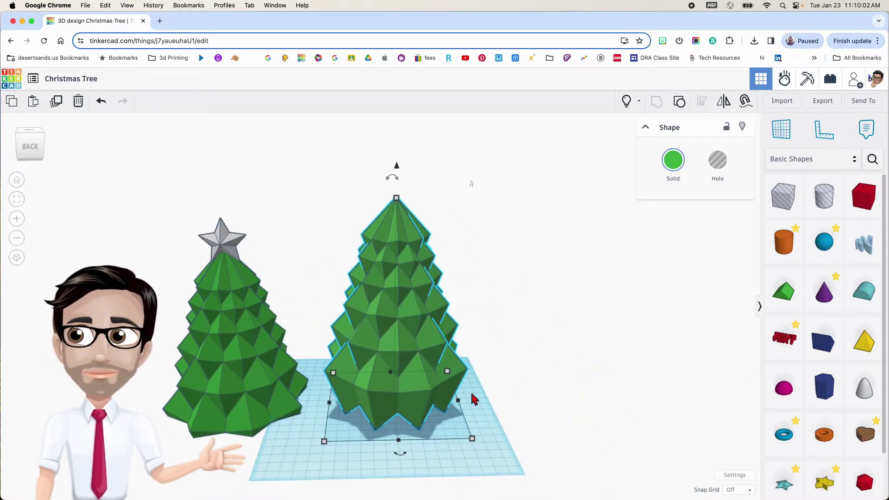
Place a hole box on the workplane and stretch it until it covers the whole footprint beneath the tree.
{"action": "left_click", "coordinate": [496, 404]}
{"action": "left_click_drag", "start_coordinate": [783, 196], "coordinate": [531, 499]}
{"action": "left_click_drag", "start_coordinate": [452, 456], "coordinate": [440, 412]}
{"action": "right_click_drag", "start_coordinate": [440, 412], "coordinate": [311, 407]}
{"action": "right_click_drag", "start_coordinate": [380, 424], "coordinate": [424, 410]}
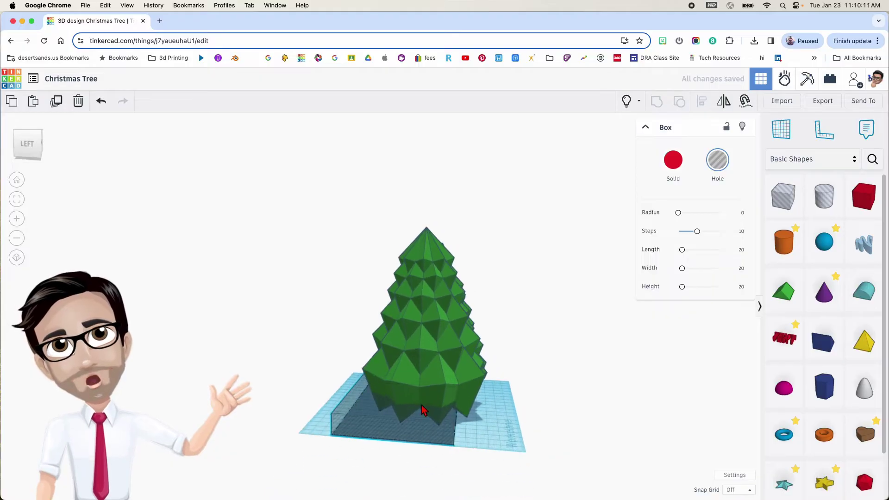
{"action": "left_click_drag", "start_coordinate": [453, 444], "coordinate": [504, 456]}
{"action": "right_click_drag", "start_coordinate": [316, 395], "coordinate": [410, 381]}
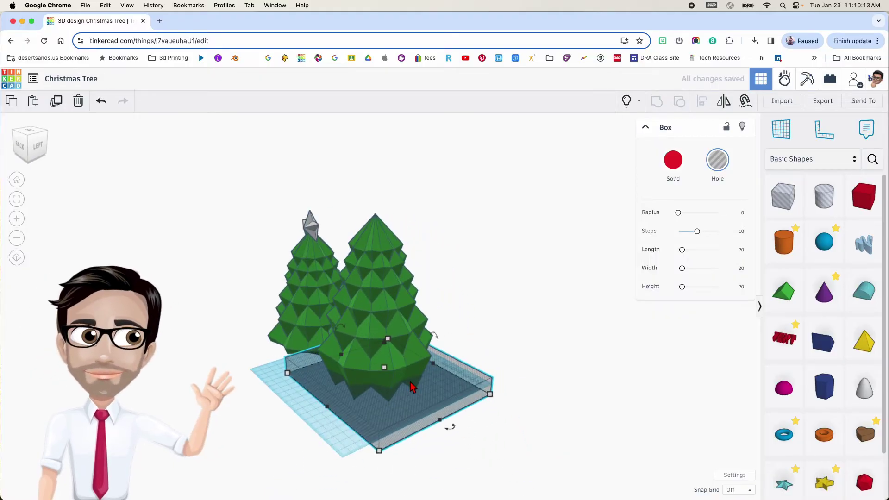
Raise the hole box's height to 38.20 mm so it reaches just below the widest points of the lowest tier.
{"action": "scroll", "coordinate": [325, 398], "scroll_direction": "up", "scroll_amount": 6}
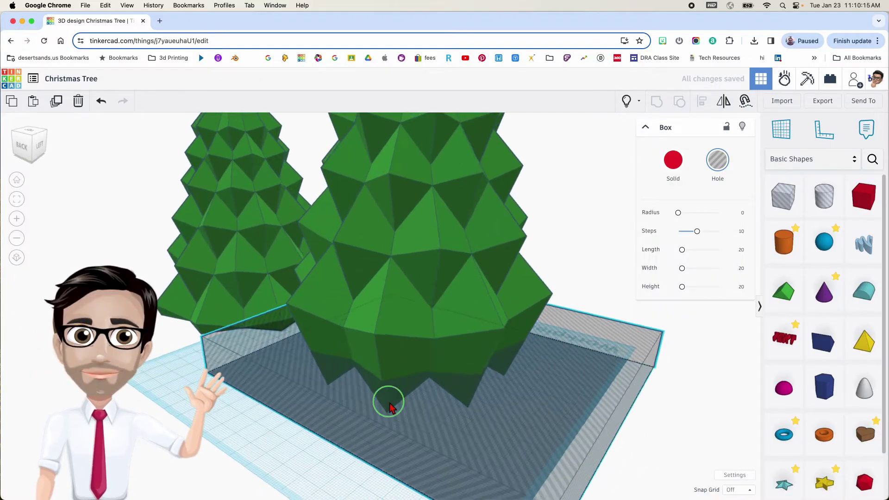
{"action": "scroll", "coordinate": [389, 407], "scroll_direction": "up", "scroll_amount": 5}
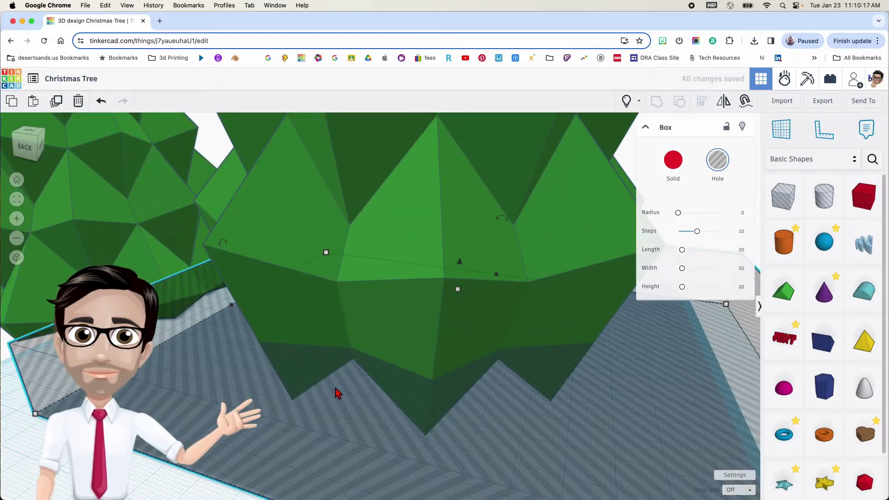
{"action": "right_click_drag", "start_coordinate": [389, 377], "coordinate": [356, 282]}
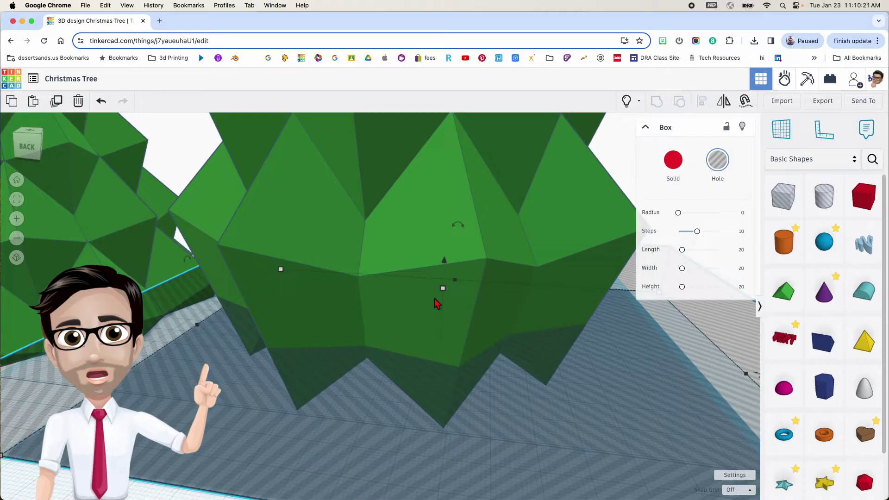
{"action": "left_click_drag", "start_coordinate": [444, 293], "coordinate": [442, 236]}
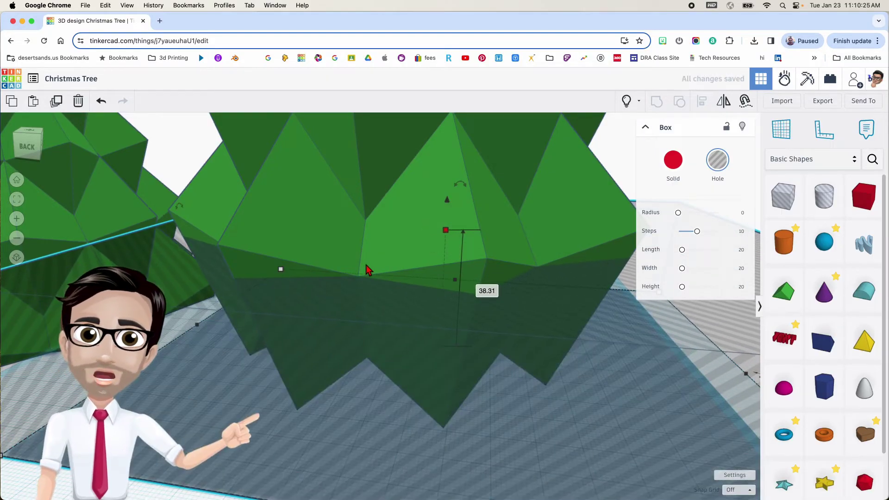
{"action": "scroll", "coordinate": [366, 271], "scroll_direction": "up", "scroll_amount": 3}
{"action": "scroll", "coordinate": [364, 270], "scroll_direction": "up", "scroll_amount": 2}
{"action": "scroll", "coordinate": [368, 274], "scroll_direction": "down", "scroll_amount": 2}
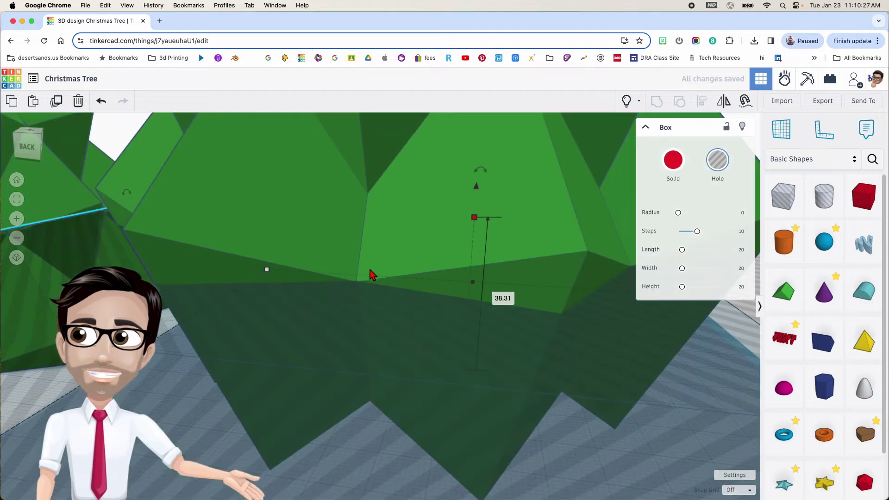
{"action": "scroll", "coordinate": [388, 254], "scroll_direction": "up", "scroll_amount": 3}
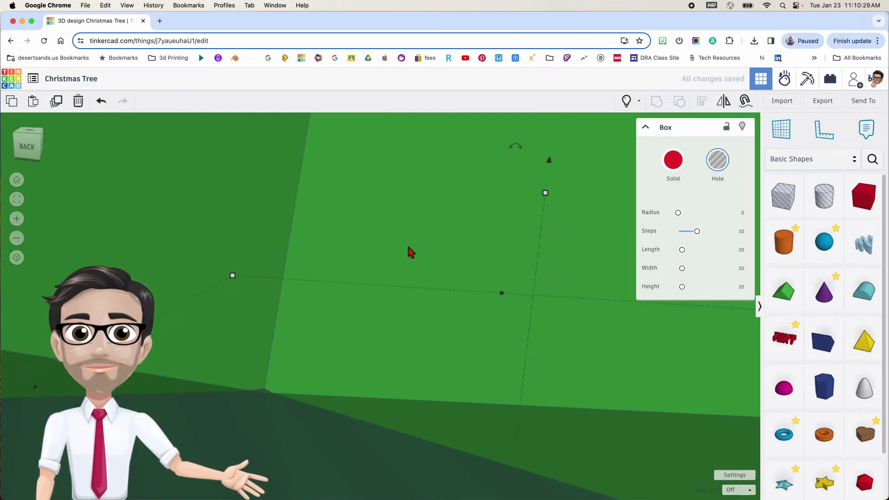
{"action": "left_click_drag", "start_coordinate": [547, 196], "coordinate": [545, 195]}
{"action": "scroll", "coordinate": [521, 241], "scroll_direction": "down", "scroll_amount": 5}
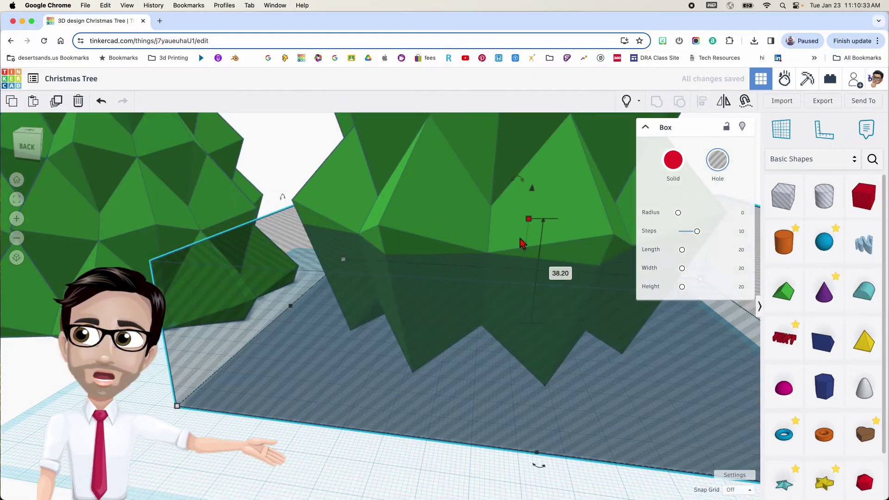
{"action": "scroll", "coordinate": [522, 247], "scroll_direction": "down", "scroll_amount": 6}
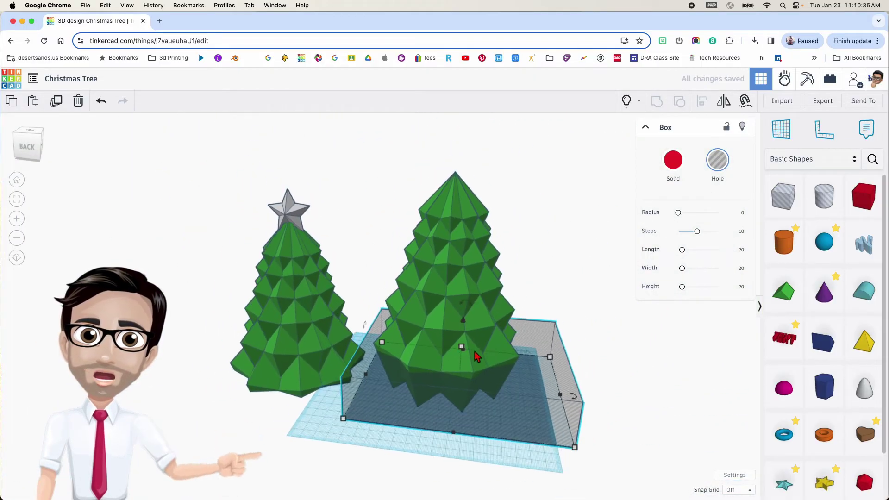
Group the tree with the hole box to cut its base flat, and drop the trimmed tree onto the workplane.
{"action": "left_click", "coordinate": [414, 179]}
{"action": "left_click_drag", "start_coordinate": [476, 357], "coordinate": [491, 392]}
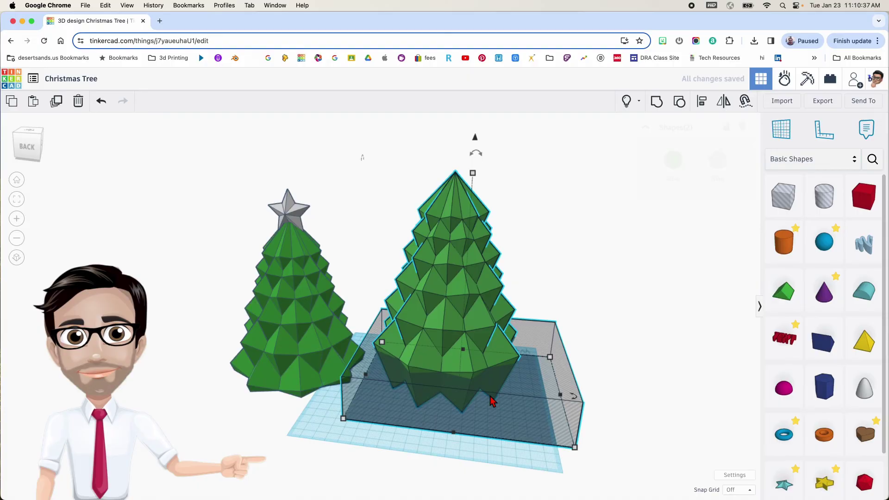
{"action": "key", "text": "ctrl+g"}
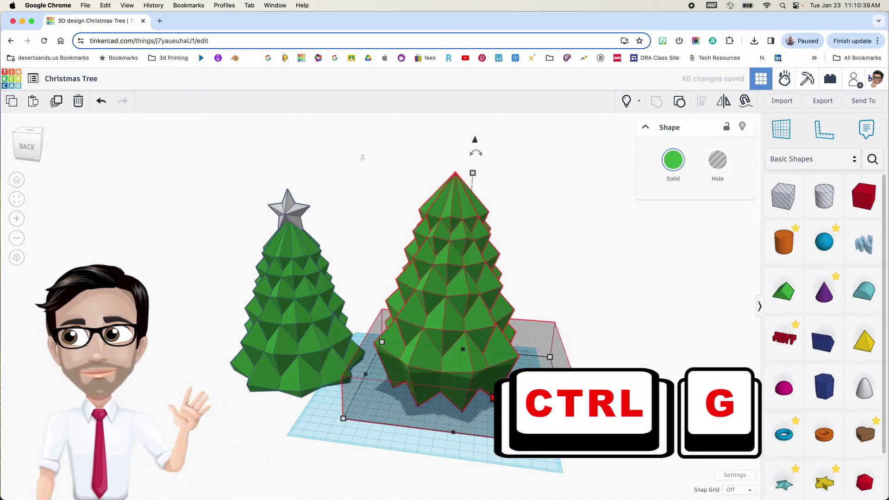
{"action": "right_click_drag", "start_coordinate": [492, 397], "coordinate": [555, 381]}
{"action": "right_click_drag", "start_coordinate": [481, 377], "coordinate": [451, 368]}
{"action": "key", "text": "d"}
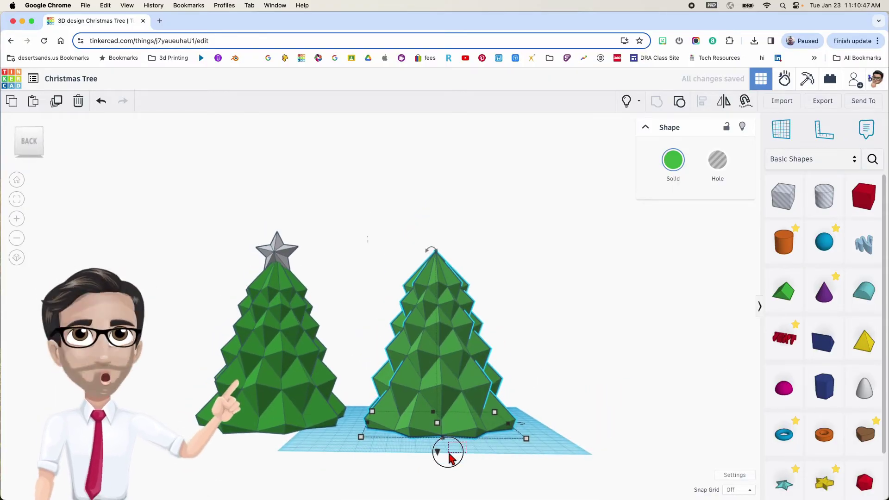
{"action": "left_click", "coordinate": [565, 425]}
Place a star on the workplane beside the tree and rotate it about the vertical axis so one point faces the far edge.
{"action": "middle_click_drag", "start_coordinate": [563, 418], "coordinate": [457, 424]}
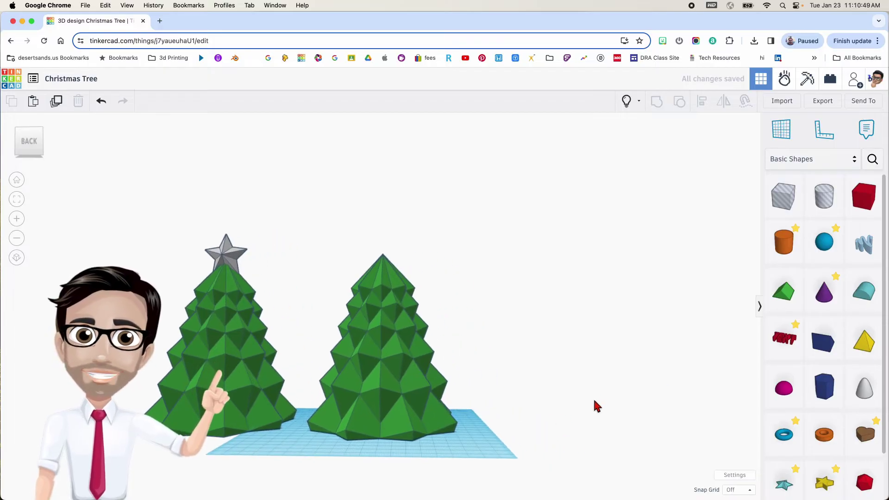
{"action": "left_click_drag", "start_coordinate": [783, 485], "coordinate": [452, 453]}
{"action": "scroll", "coordinate": [453, 453], "scroll_direction": "up", "scroll_amount": 5}
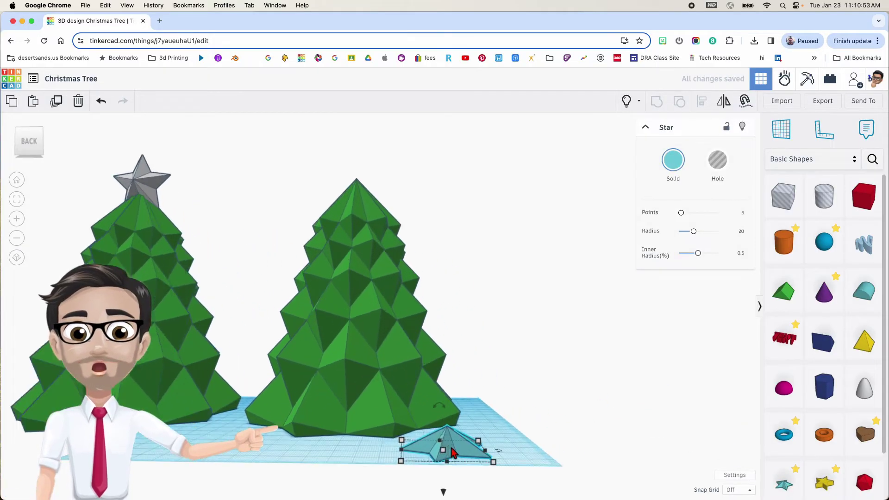
{"action": "right_click_drag", "start_coordinate": [453, 453], "coordinate": [438, 415]}
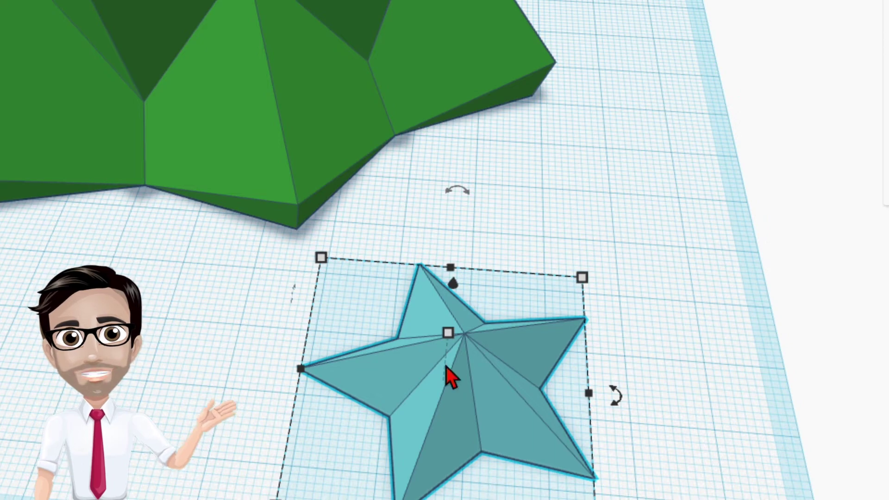
{"action": "right_click_drag", "start_coordinate": [487, 466], "coordinate": [492, 498]}
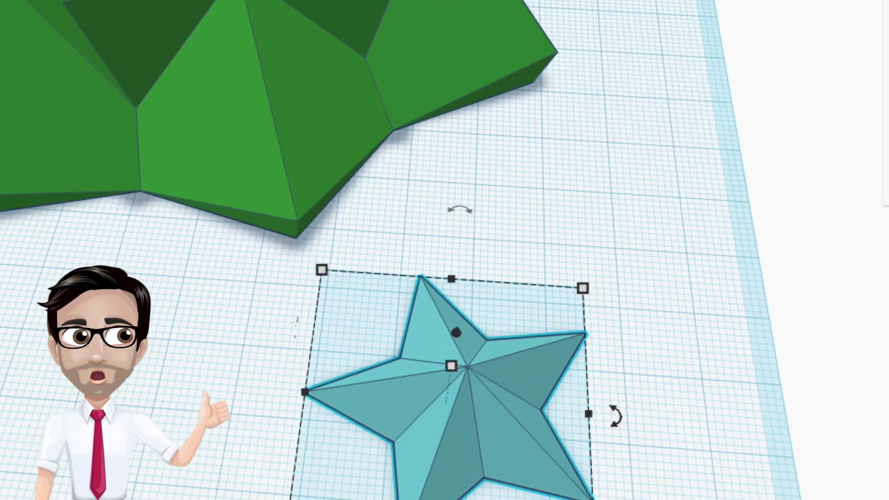
{"action": "middle_click_drag", "start_coordinate": [525, 490], "coordinate": [513, 387]}
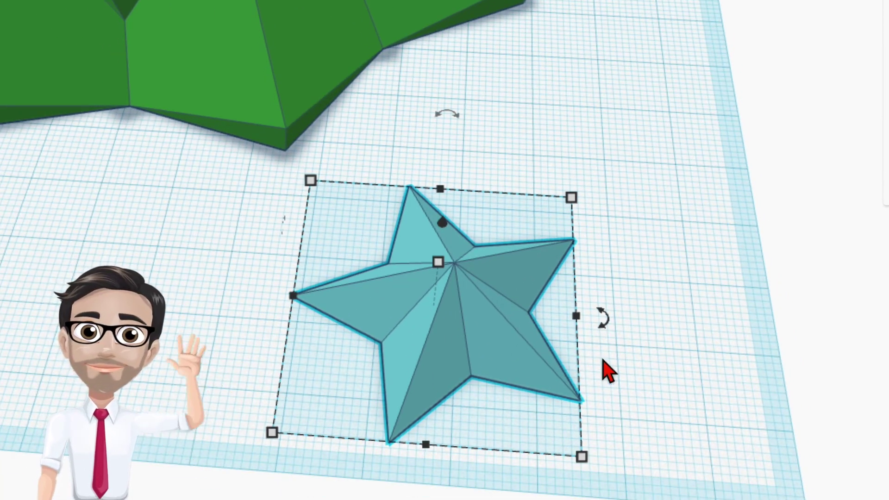
{"action": "left_click_drag", "start_coordinate": [597, 320], "coordinate": [666, 413]}
{"action": "left_click", "coordinate": [648, 410]}
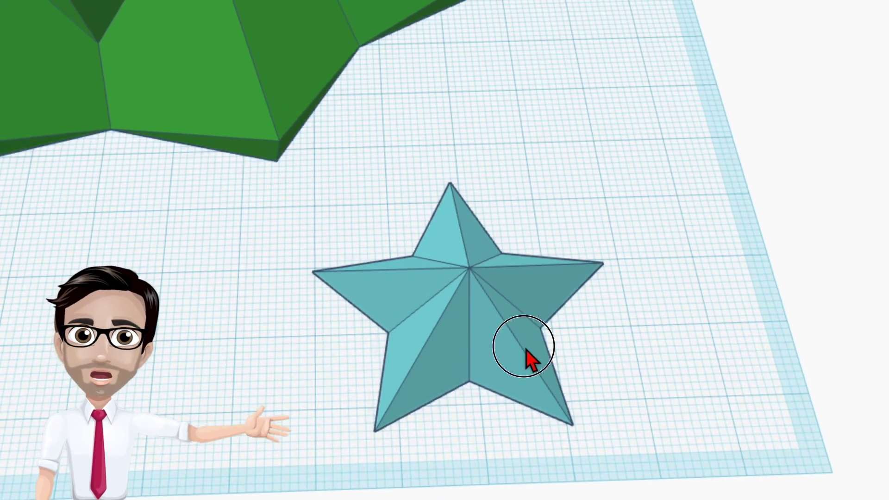
Duplicate the star in place, flip the copy upside down and lower it by 10 mm to form the star's other half.
{"action": "left_click", "coordinate": [526, 350]}
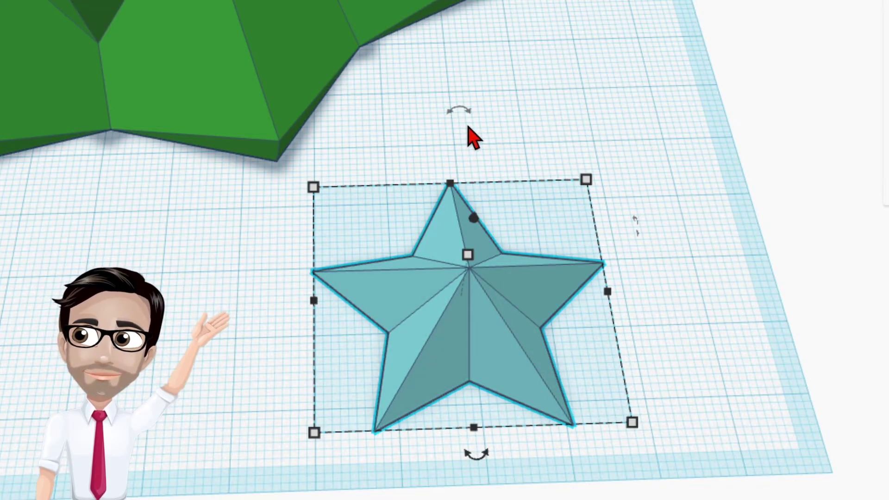
{"action": "left_click_drag", "start_coordinate": [468, 121], "coordinate": [462, 218]}
{"action": "right_click_drag", "start_coordinate": [497, 214], "coordinate": [479, 111]}
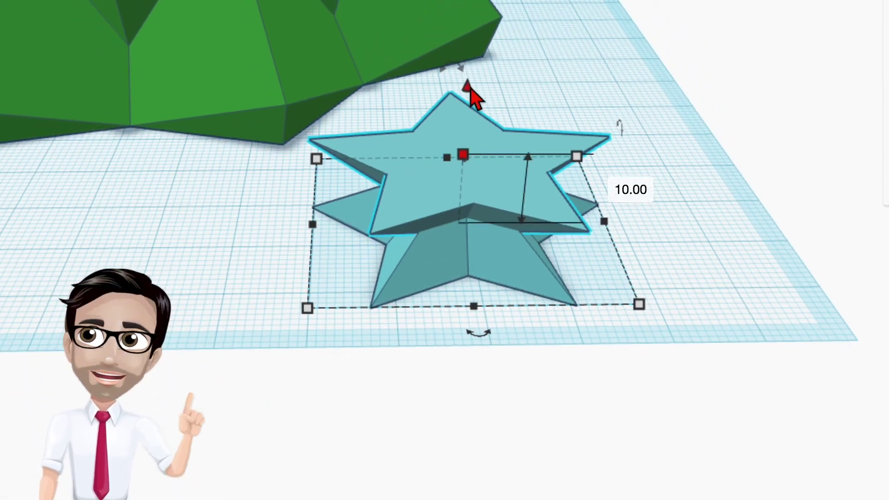
{"action": "left_click", "coordinate": [468, 87]}
{"action": "scroll", "coordinate": [458, 155], "scroll_direction": "up", "scroll_amount": 5}
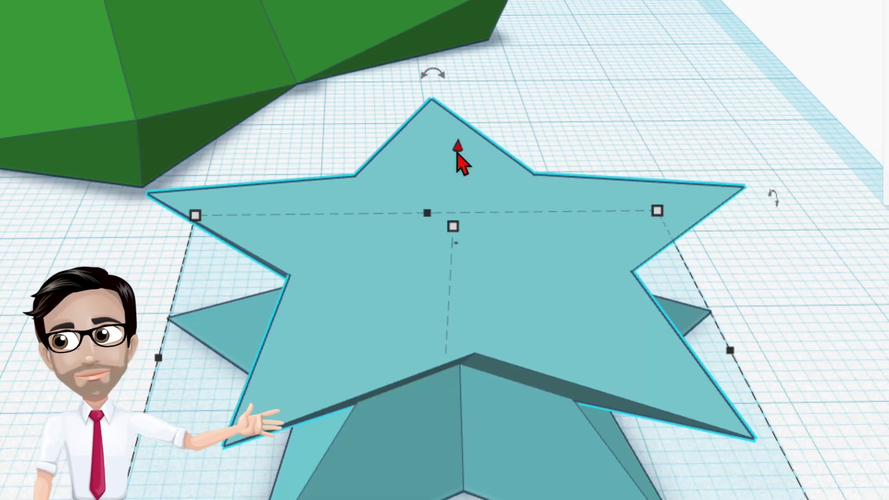
{"action": "left_click_drag", "start_coordinate": [459, 153], "coordinate": [456, 172]}
{"action": "left_click", "coordinate": [659, 185]}
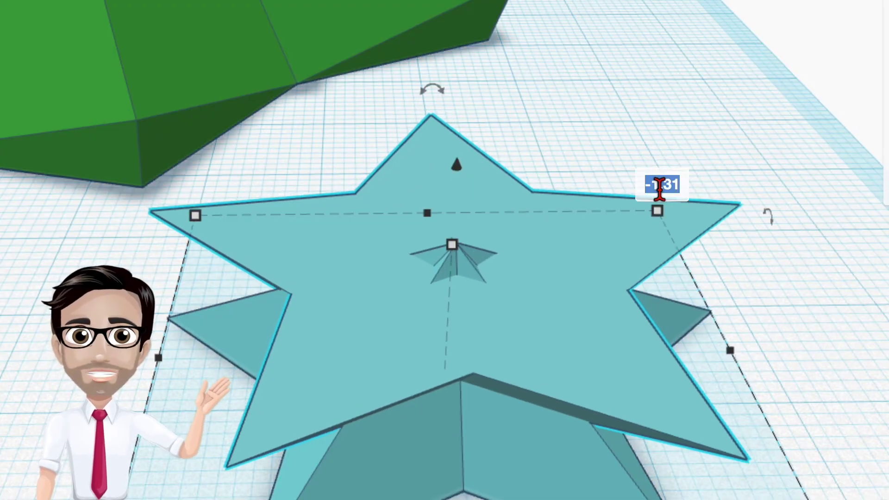
{"action": "type", "text": "-10"}
{"action": "key", "text": "Return"}
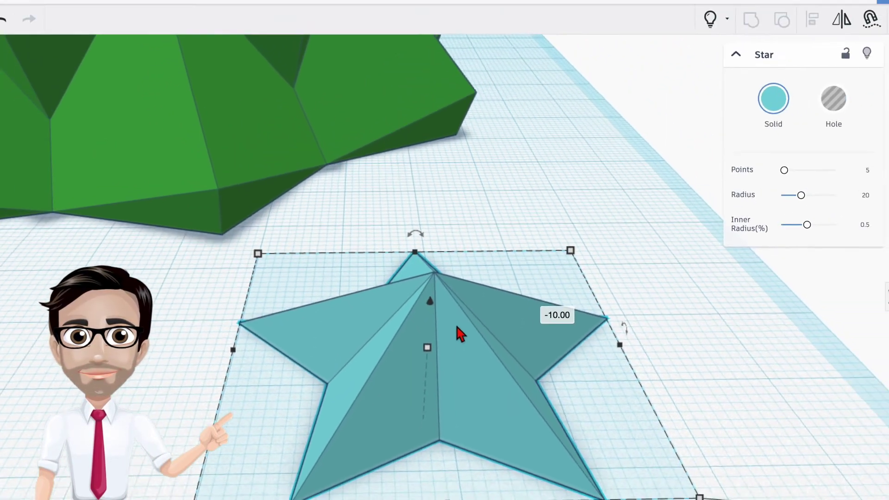
Group the two star halves into one shape and color it white.
{"action": "right_click_drag", "start_coordinate": [457, 327], "coordinate": [495, 421]}
{"action": "left_click", "coordinate": [424, 380], "text": "shift"}
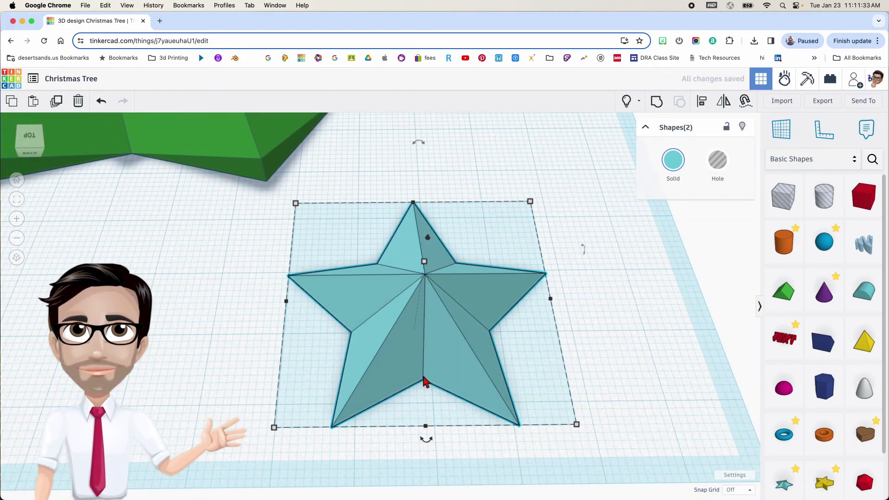
{"action": "key", "text": "ctrl+g"}
{"action": "left_click", "coordinate": [673, 162]}
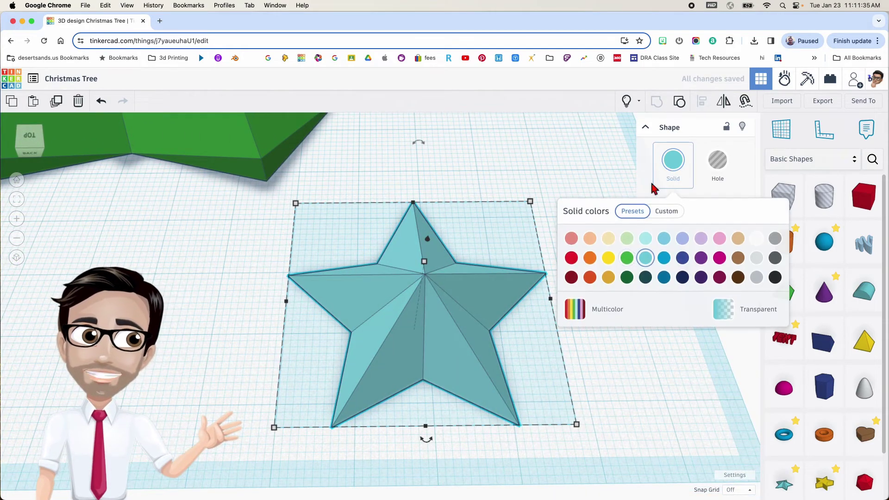
{"action": "left_click", "coordinate": [756, 241]}
{"action": "right_click_drag", "start_coordinate": [486, 253], "coordinate": [406, 238]}
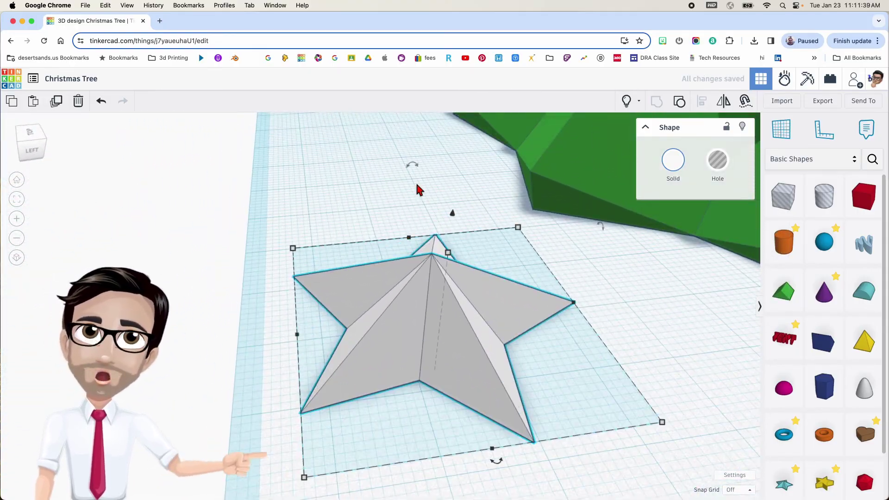
Rotate the star 90° so it stands upright, and raise it about 55 mm above its starting height.
{"action": "left_click_drag", "start_coordinate": [412, 168], "coordinate": [360, 241]}
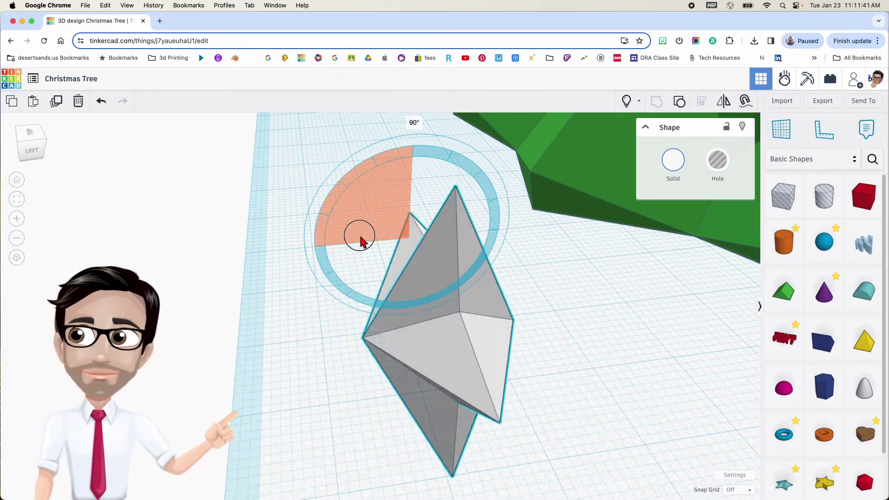
{"action": "right_click_drag", "start_coordinate": [361, 242], "coordinate": [510, 311]}
{"action": "scroll", "coordinate": [499, 230], "scroll_direction": "down", "scroll_amount": 5}
{"action": "left_click_drag", "start_coordinate": [470, 318], "coordinate": [482, 165]}
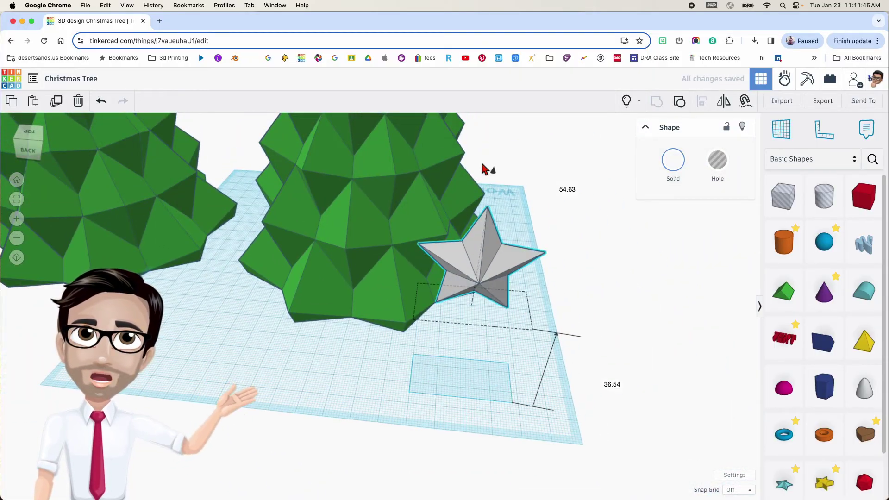
Move the upright star over to the tree and lift it up to the height of the treetop.
{"action": "middle_click_drag", "start_coordinate": [468, 260], "coordinate": [471, 306]}
{"action": "middle_click_drag", "start_coordinate": [492, 241], "coordinate": [484, 306]}
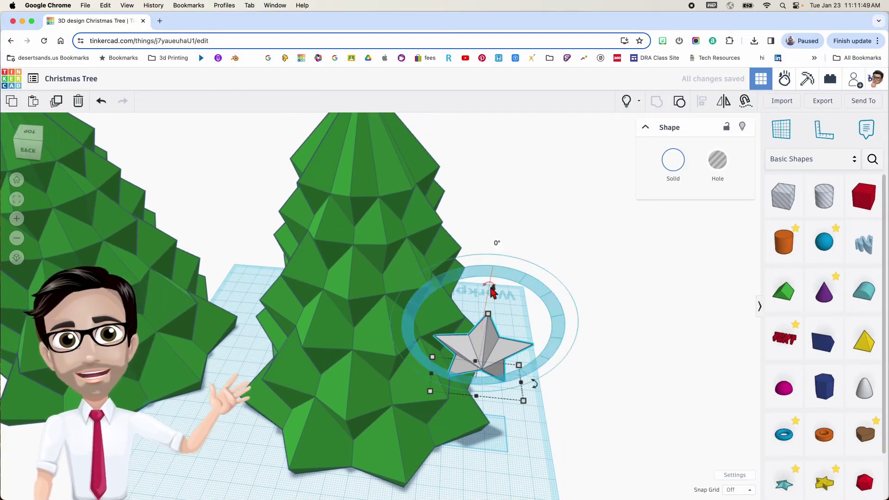
{"action": "right_click_drag", "start_coordinate": [491, 269], "coordinate": [515, 296]}
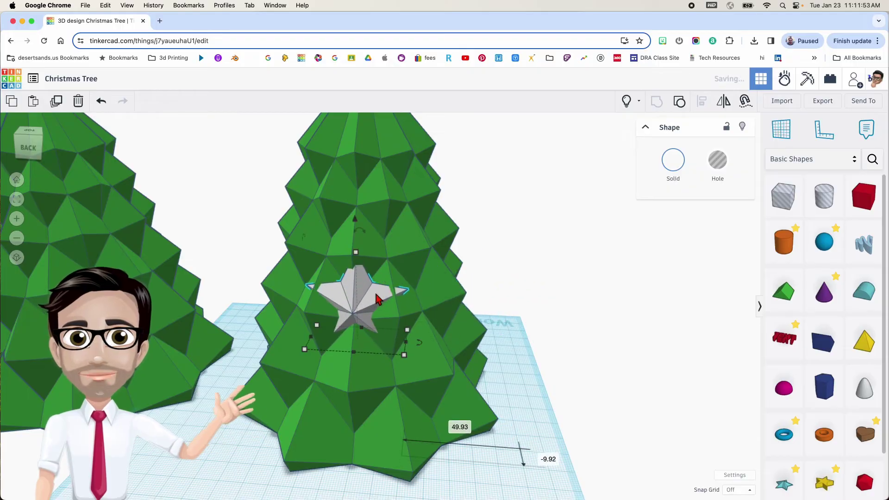
{"action": "right_click_drag", "start_coordinate": [377, 298], "coordinate": [365, 378]}
{"action": "left_click_drag", "start_coordinate": [369, 347], "coordinate": [409, 111]}
{"action": "right_click_drag", "start_coordinate": [397, 245], "coordinate": [523, 276]}
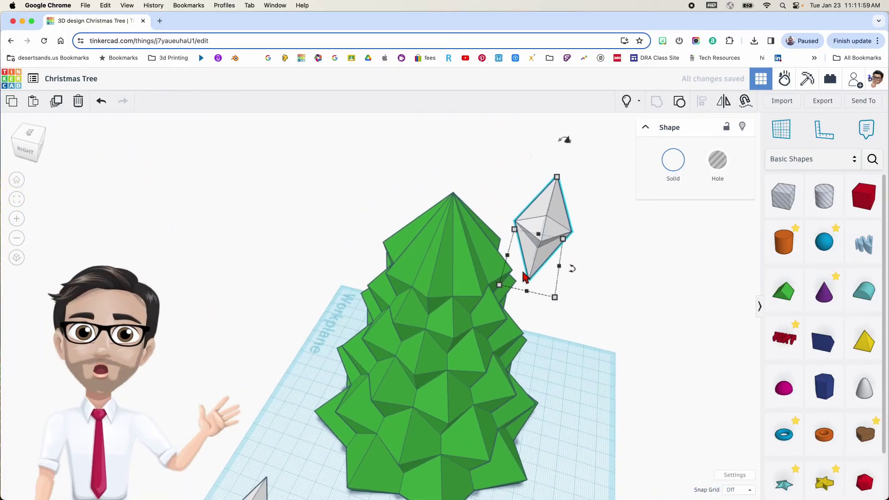
Align the star and the tree on their centers along both horizontal axes.
{"action": "left_click", "coordinate": [525, 293], "text": "shift"}
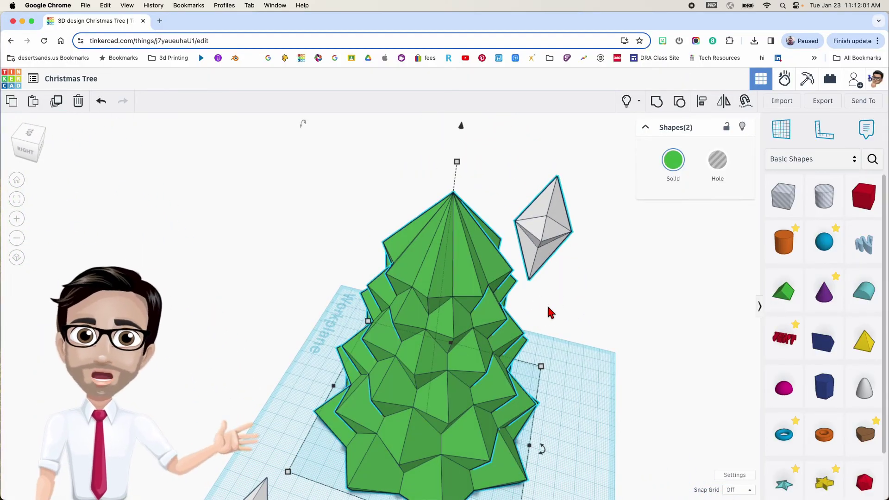
{"action": "key", "text": "l"}
{"action": "middle_click_drag", "start_coordinate": [442, 421], "coordinate": [450, 348]}
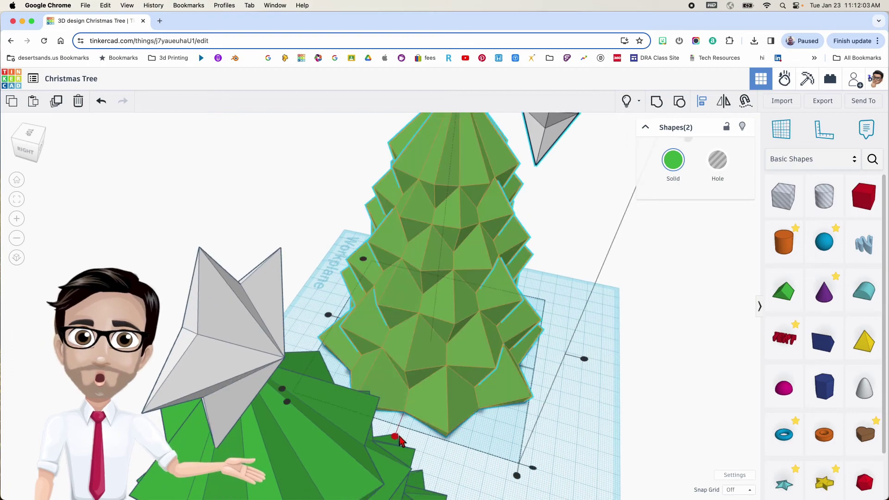
{"action": "left_click", "coordinate": [395, 437]}
{"action": "left_click", "coordinate": [328, 314]}
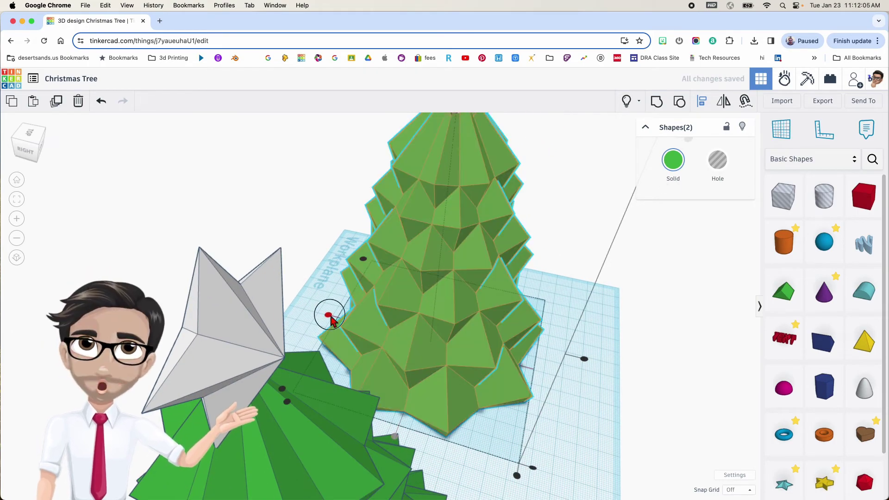
{"action": "left_click", "coordinate": [574, 340]}
Raise the centered star by about 6.5 mm so its two lower points straddle the tree's tip.
{"action": "right_click_drag", "start_coordinate": [573, 341], "coordinate": [420, 386]}
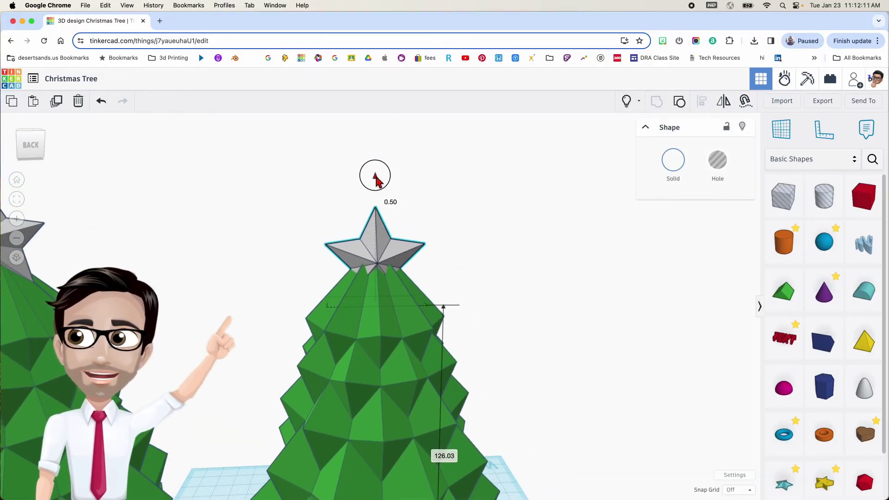
{"action": "scroll", "coordinate": [370, 279], "scroll_direction": "up", "scroll_amount": 5}
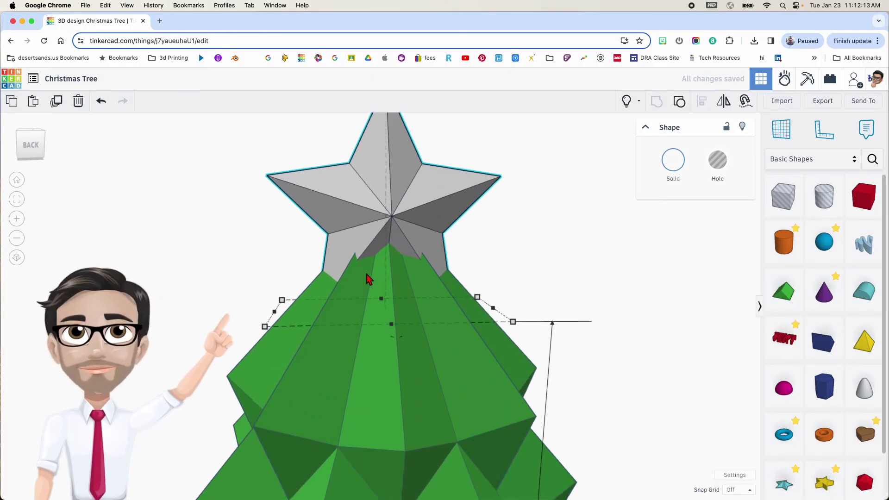
{"action": "scroll", "coordinate": [379, 253], "scroll_direction": "down", "scroll_amount": 4}
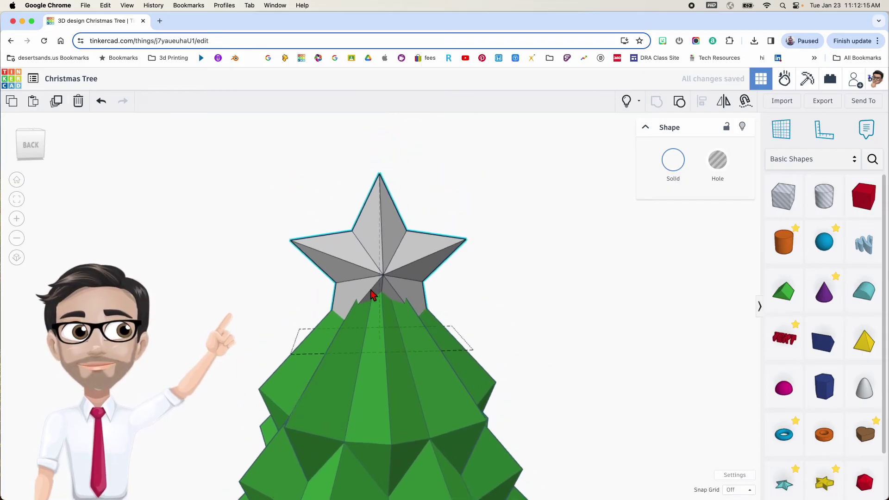
{"action": "left_click_drag", "start_coordinate": [380, 170], "coordinate": [381, 142]}
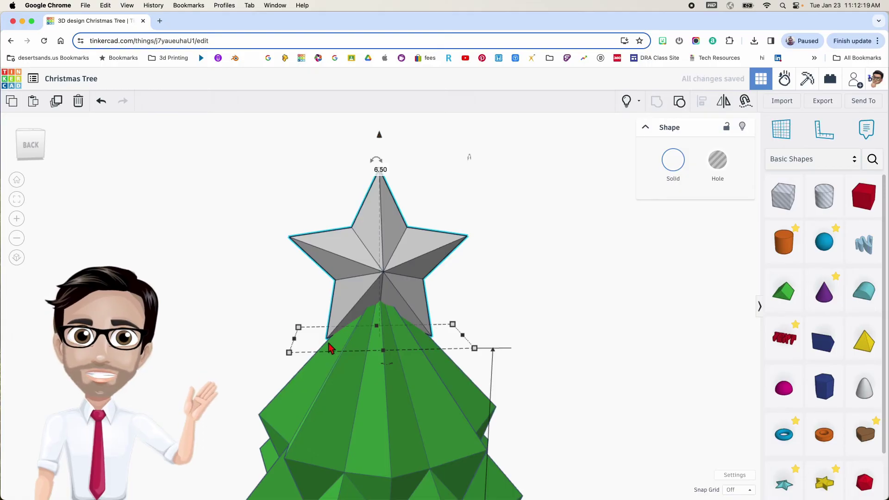
Lower the star by about 0.86 mm so its lower points sink slightly into the treetop.
{"action": "scroll", "coordinate": [329, 347], "scroll_direction": "up", "scroll_amount": 3}
{"action": "scroll", "coordinate": [369, 362], "scroll_direction": "down", "scroll_amount": 5}
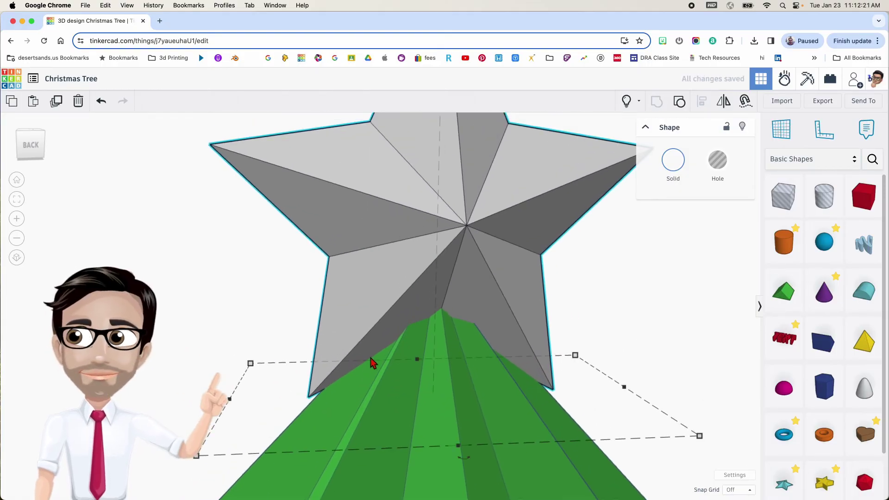
{"action": "middle_click_drag", "start_coordinate": [458, 168], "coordinate": [460, 190]}
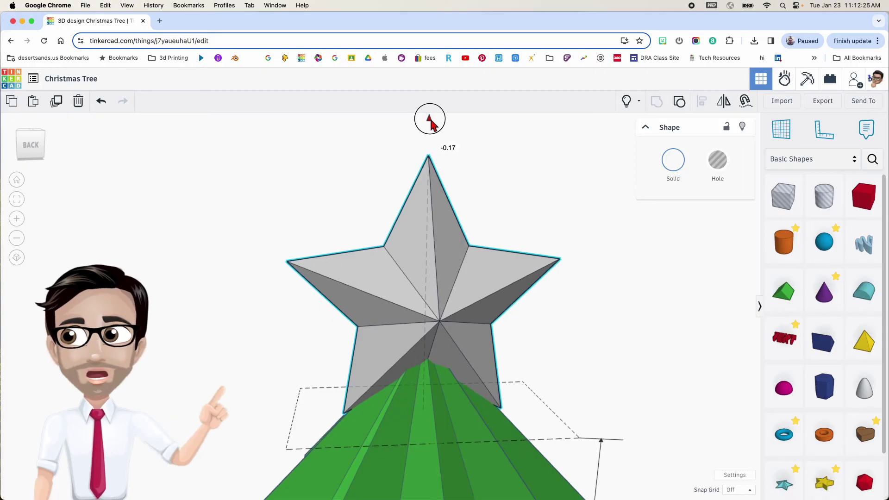
{"action": "left_click_drag", "start_coordinate": [430, 124], "coordinate": [430, 126]}
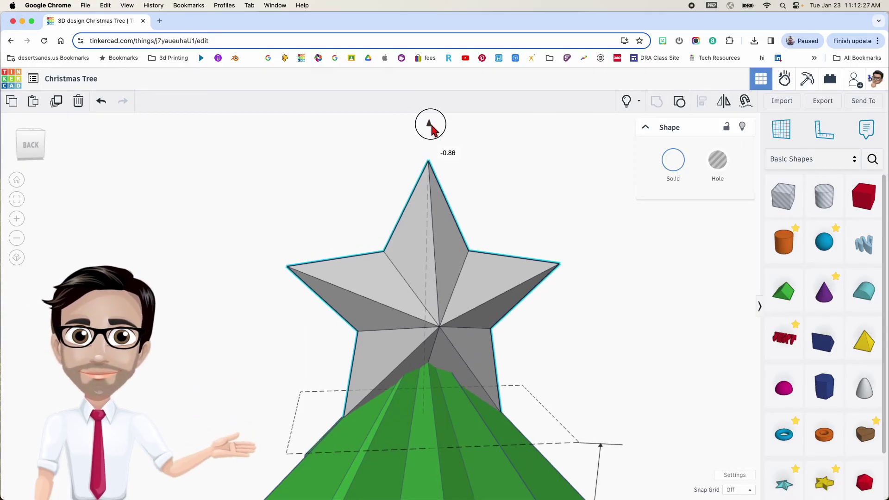
Examine the star's fit on the treetop from several angles and deselect it to view the whole tree.
{"action": "scroll", "coordinate": [440, 151], "scroll_direction": "down", "scroll_amount": 5}
{"action": "right_click_drag", "start_coordinate": [539, 304], "coordinate": [480, 291]}
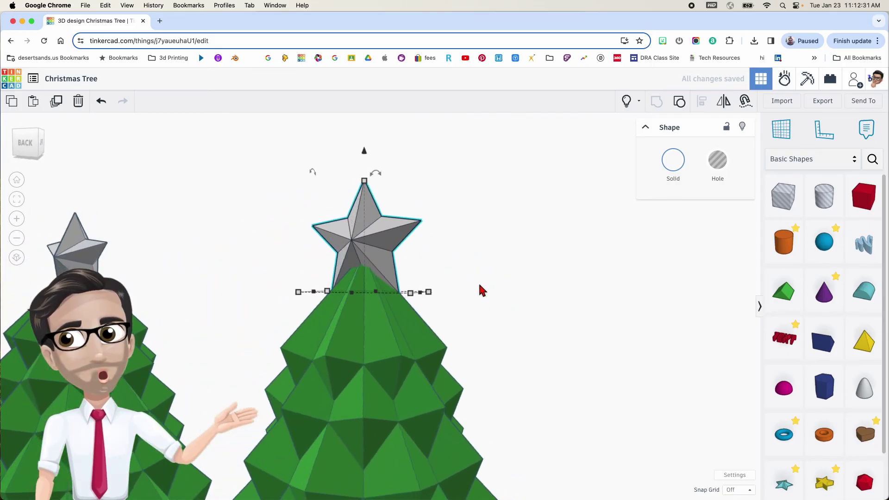
{"action": "scroll", "coordinate": [496, 193], "scroll_direction": "down", "scroll_amount": 5}
{"action": "right_click_drag", "start_coordinate": [518, 252], "coordinate": [314, 264]}
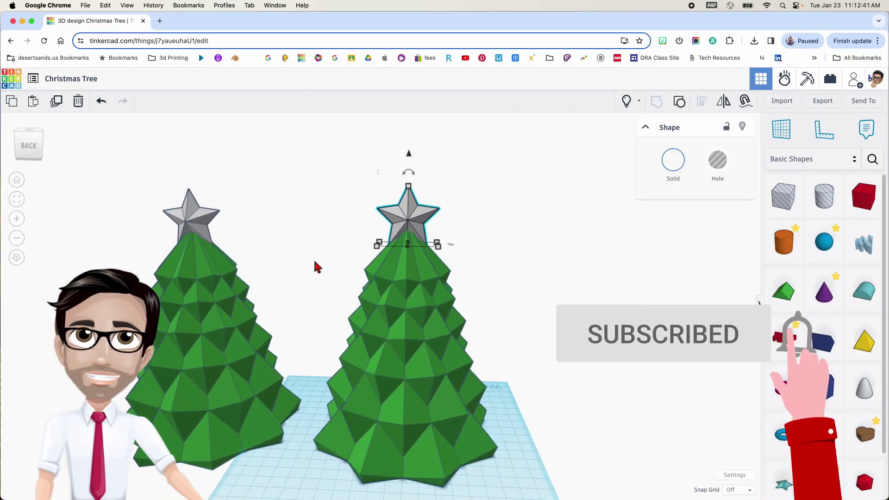
{"action": "left_click", "coordinate": [511, 382]}
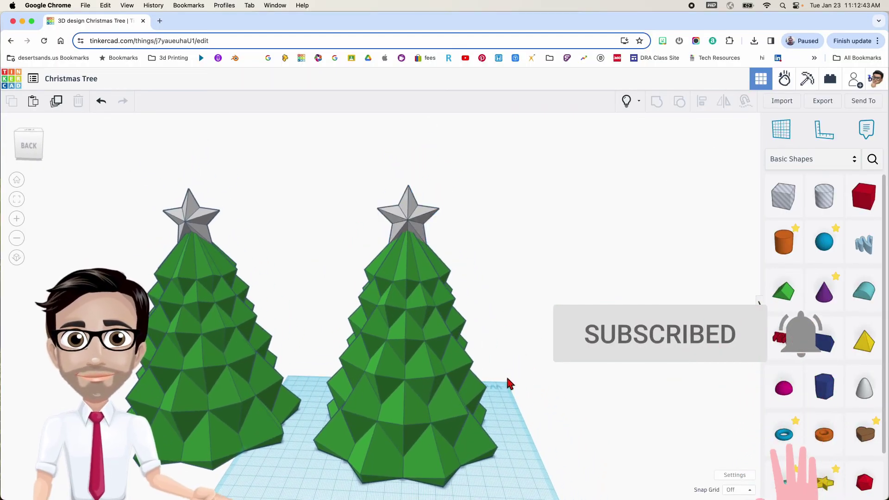
{"action": "right_click_drag", "start_coordinate": [511, 379], "coordinate": [517, 365]}
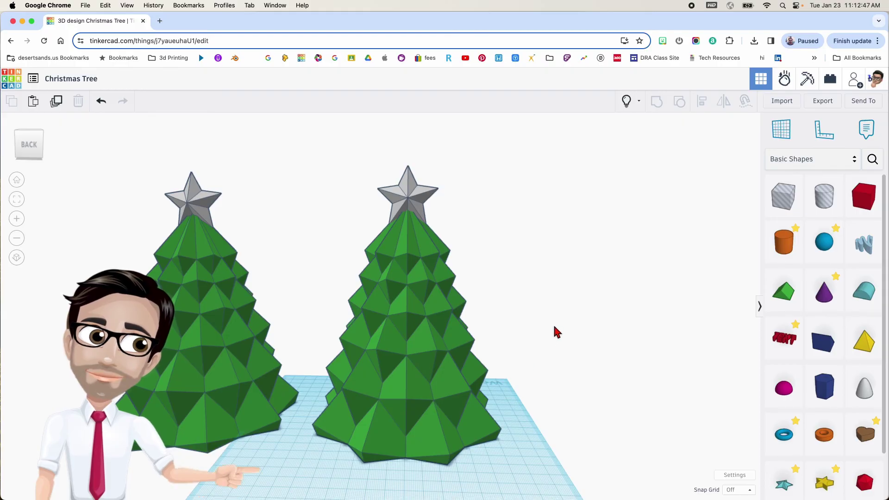